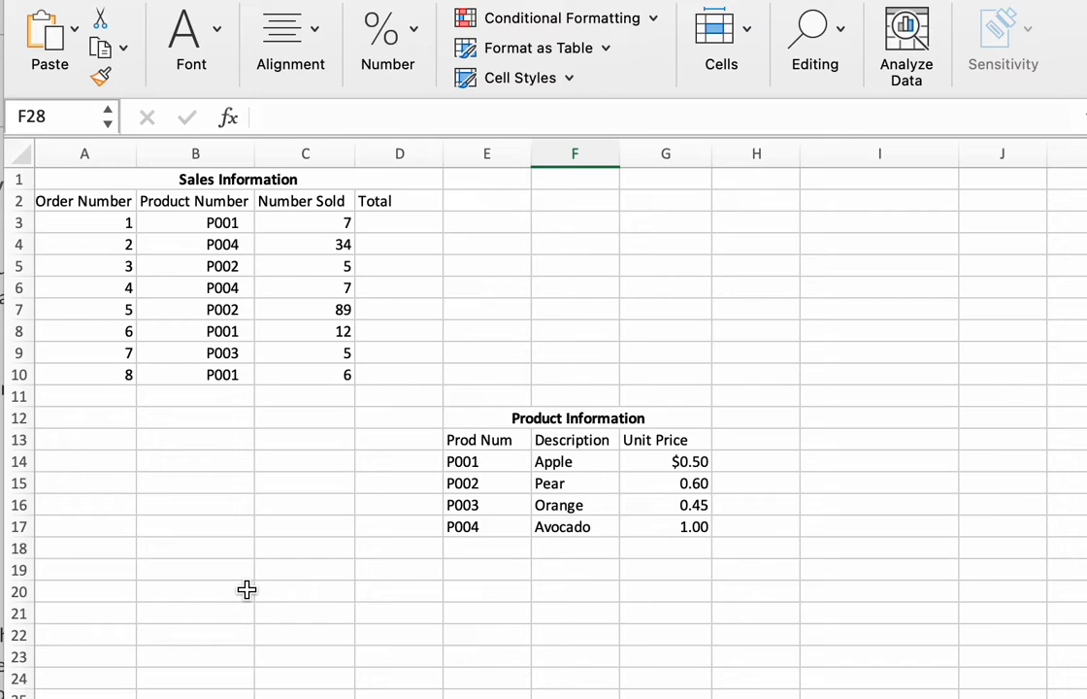
Find the VLOOKUP function in the Formula Builder and examine which arguments it takes.
click(227, 117)
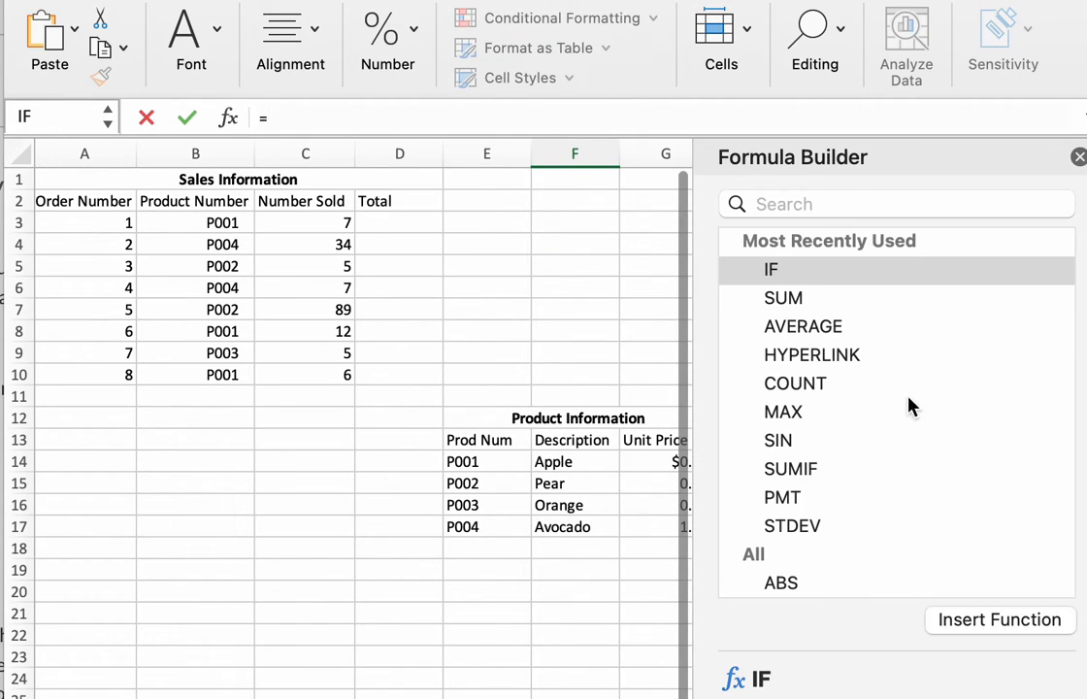
click(826, 204)
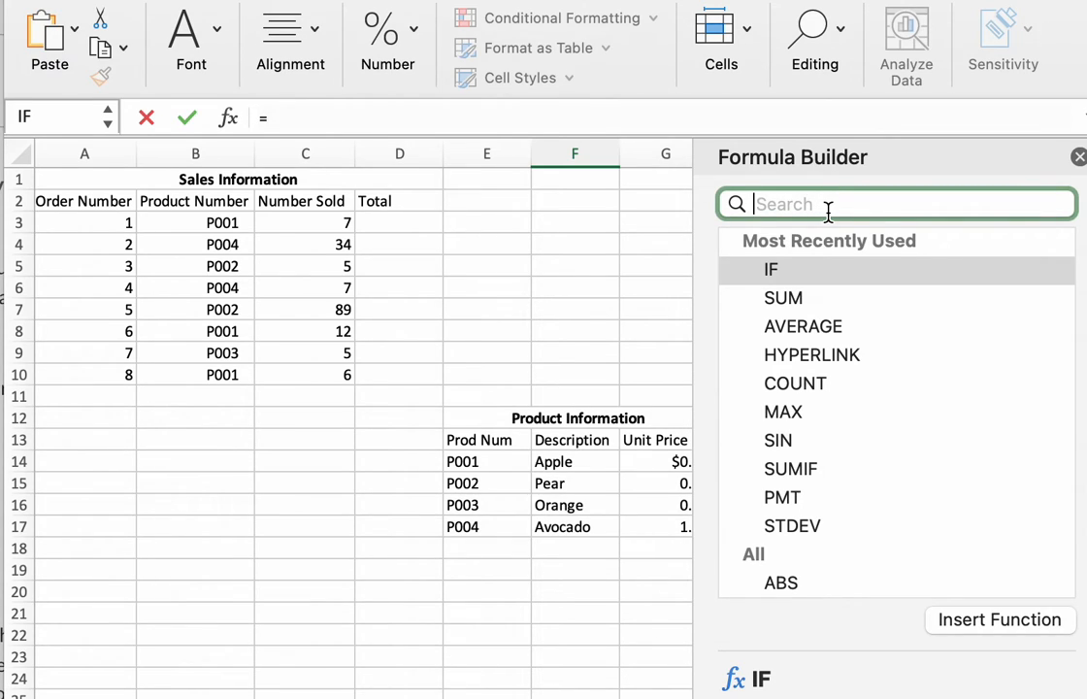
text(VLOOKIP)
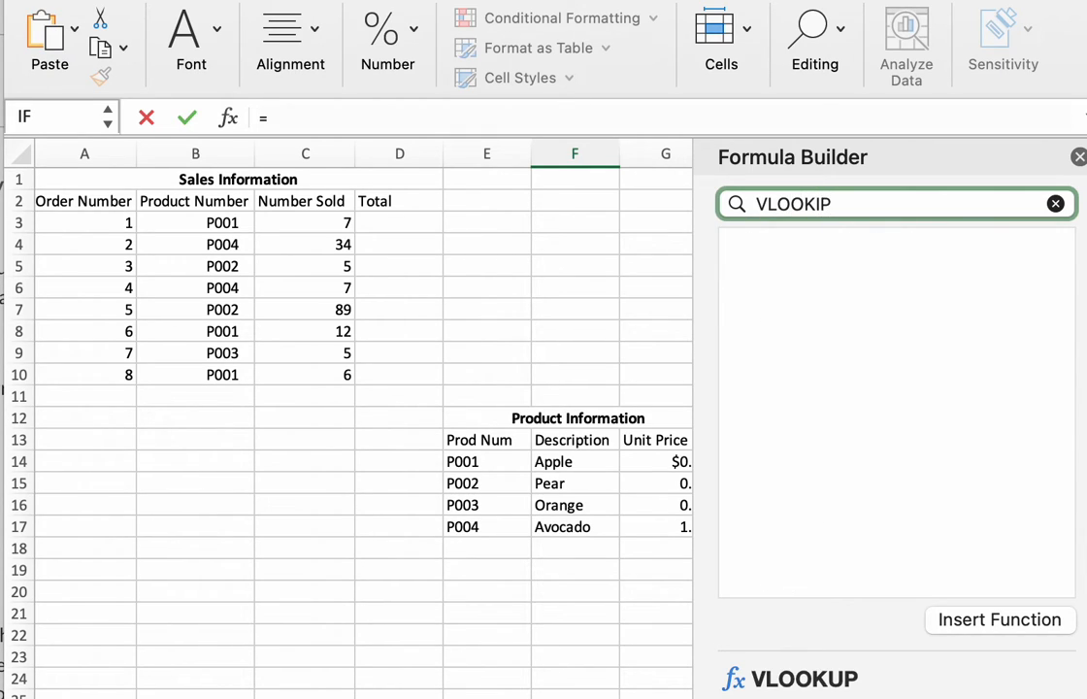
key(BackSpace)
key(BackSpace)
text(UP)
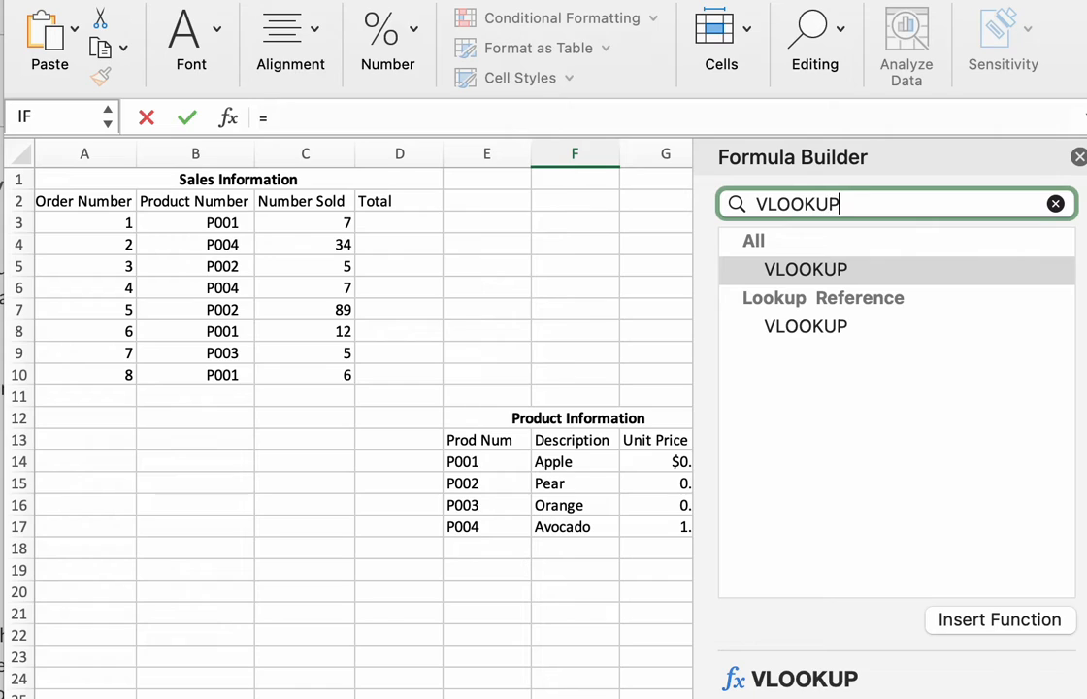
key(Return)
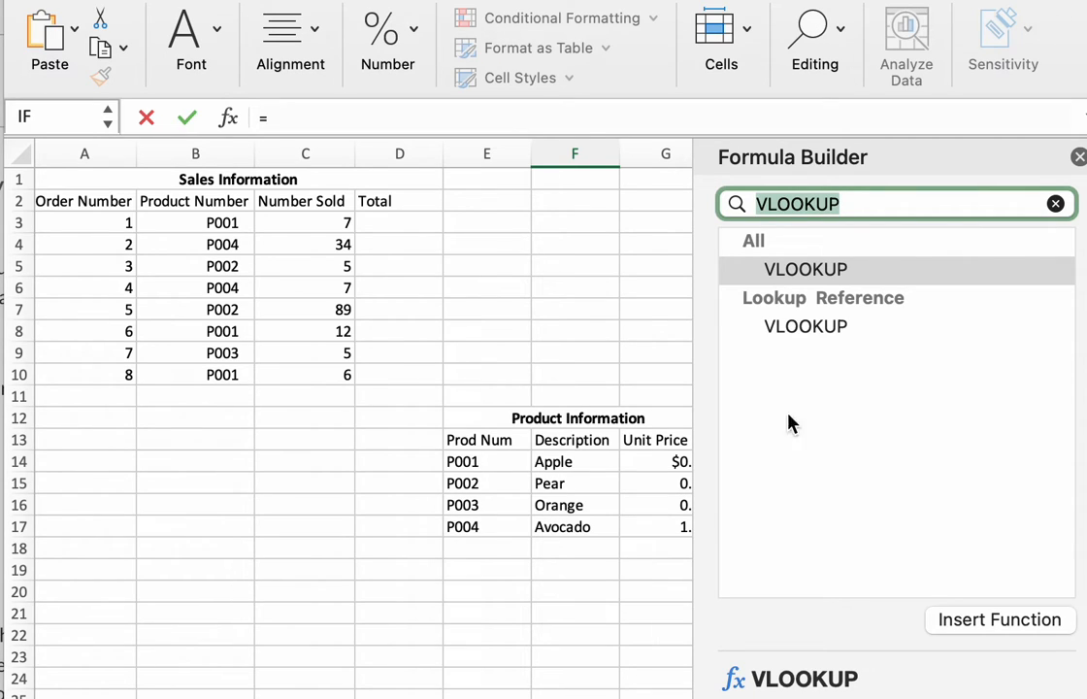
click(986, 622)
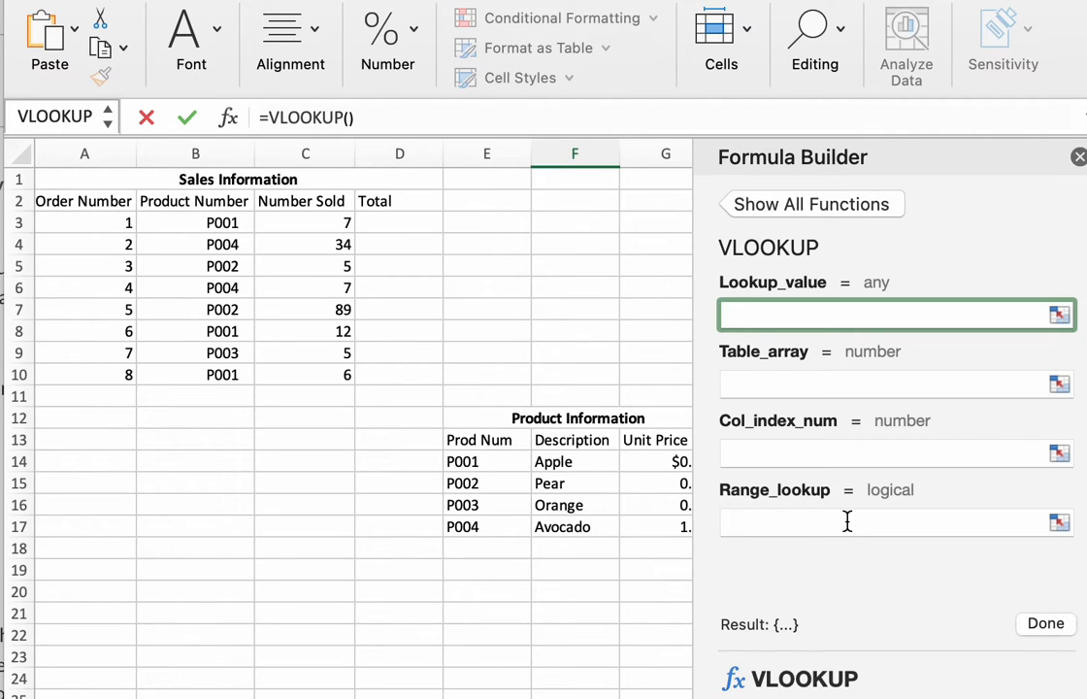
click(1078, 158)
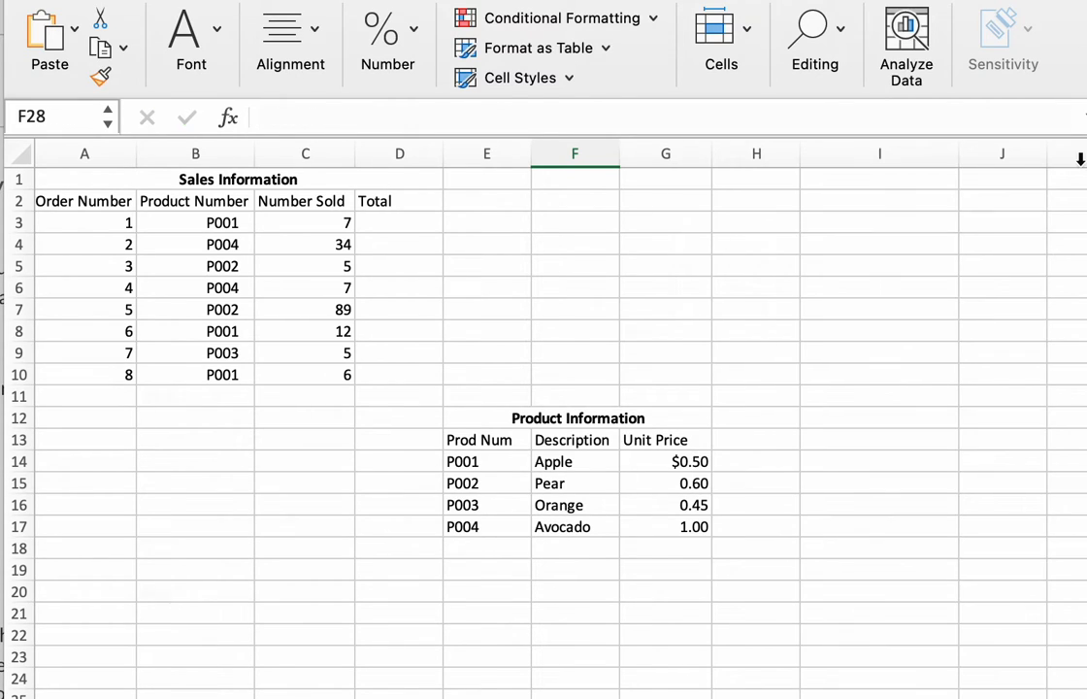
Start a VLOOKUP formula in cell F3 with B3, the first order's product number, as the lookup value.
click(550, 219)
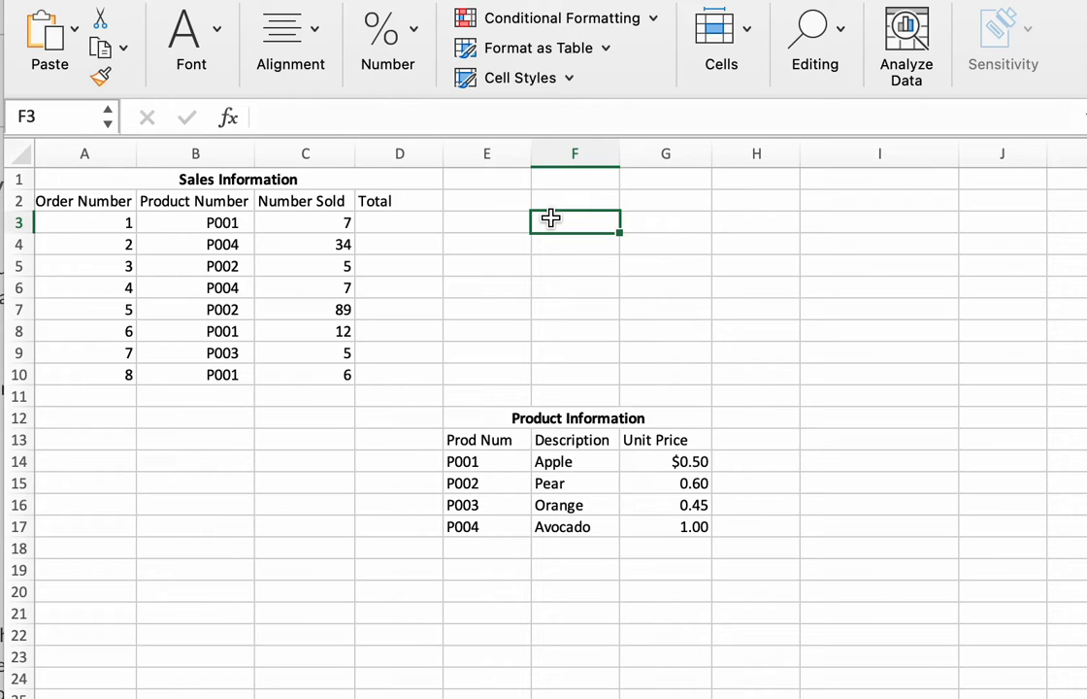
click(301, 119)
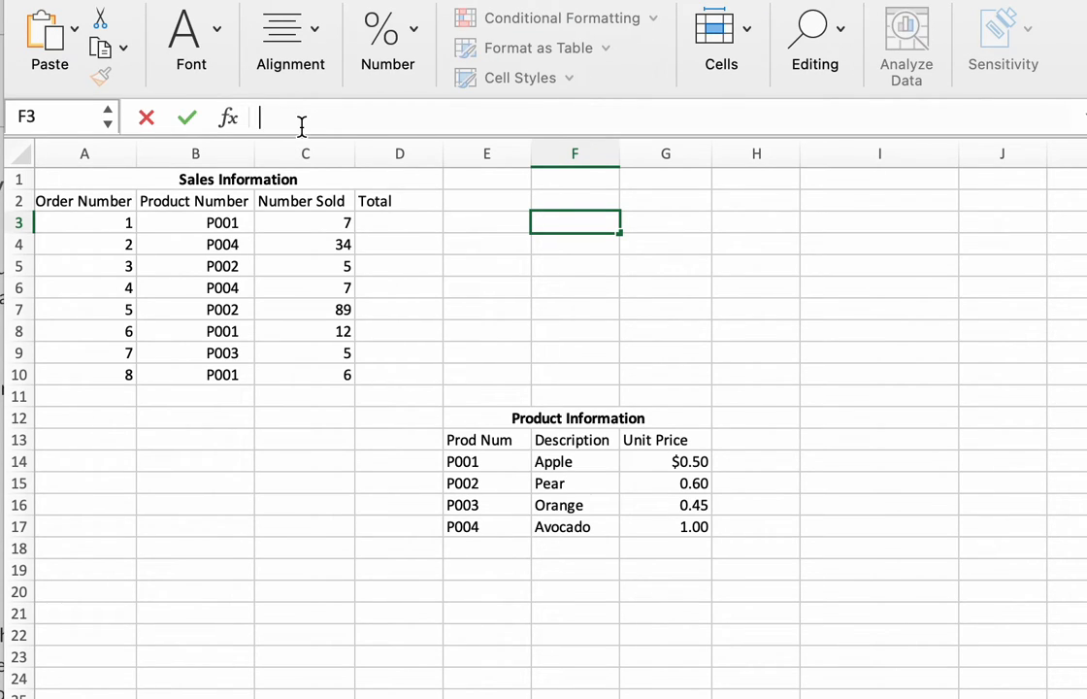
text(=)
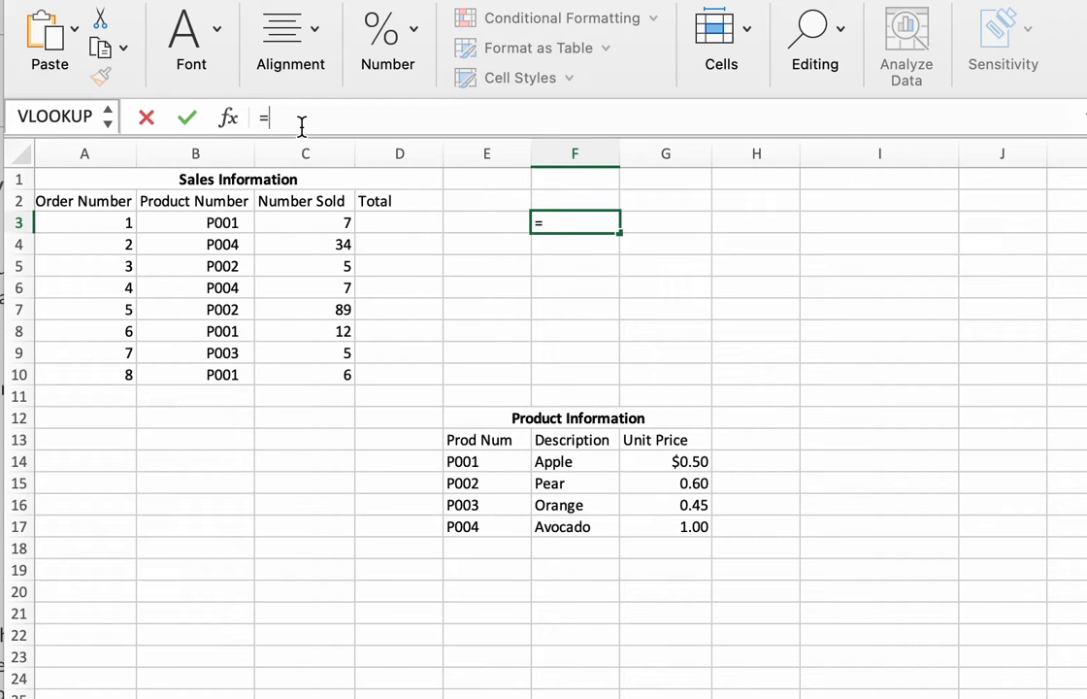
text(V)
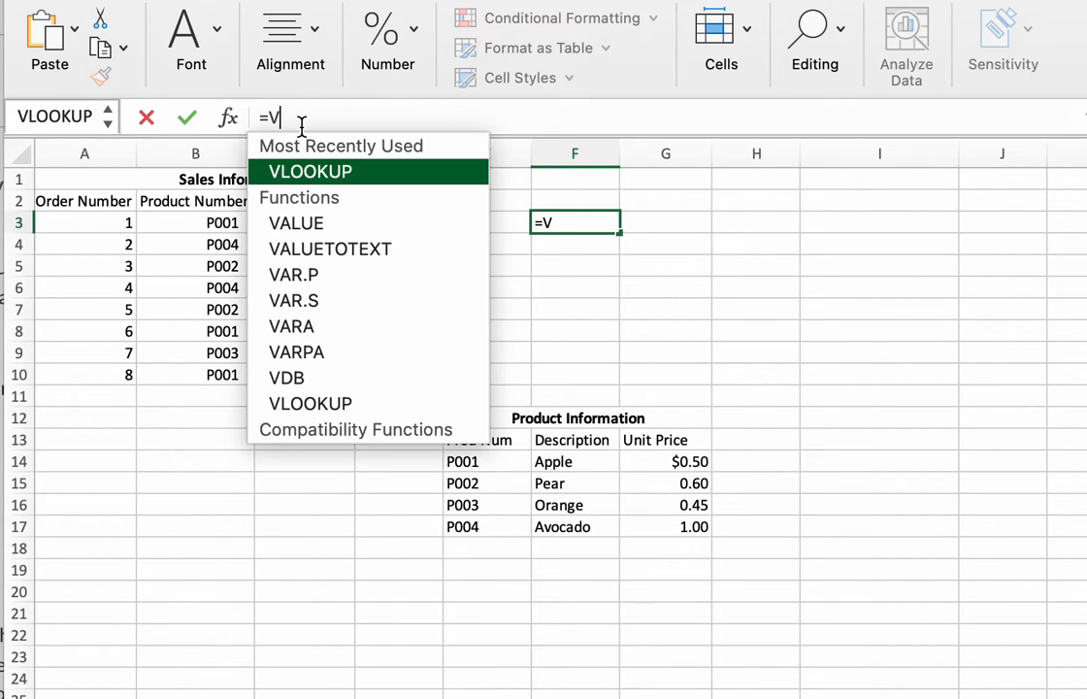
text(LOOKUP()
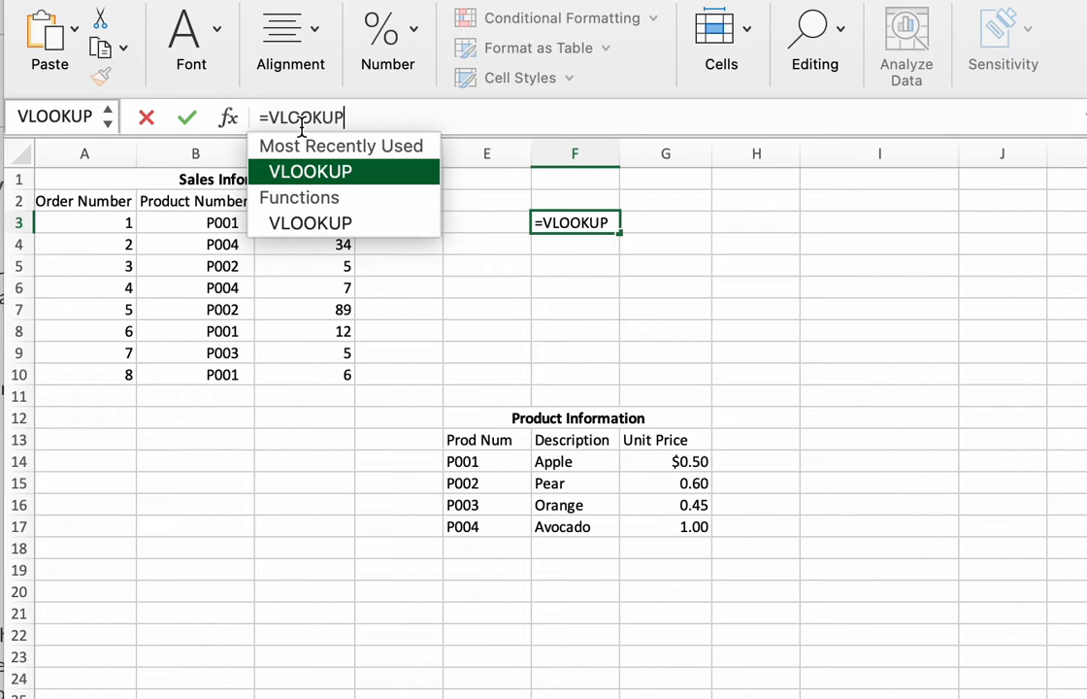
click(212, 223)
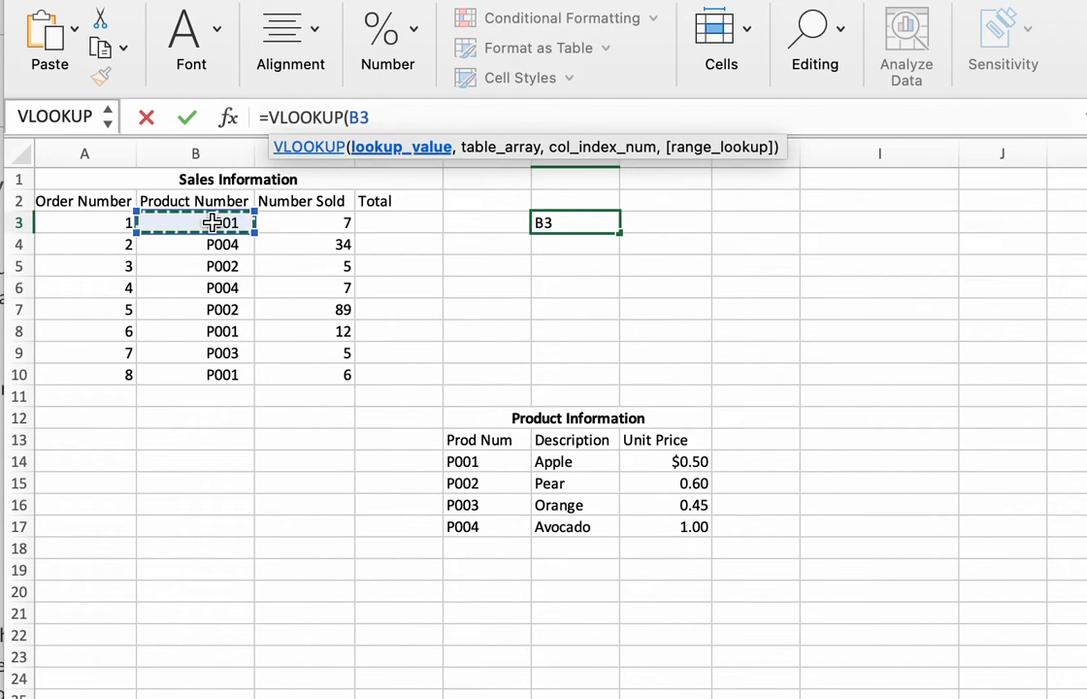
text(,)
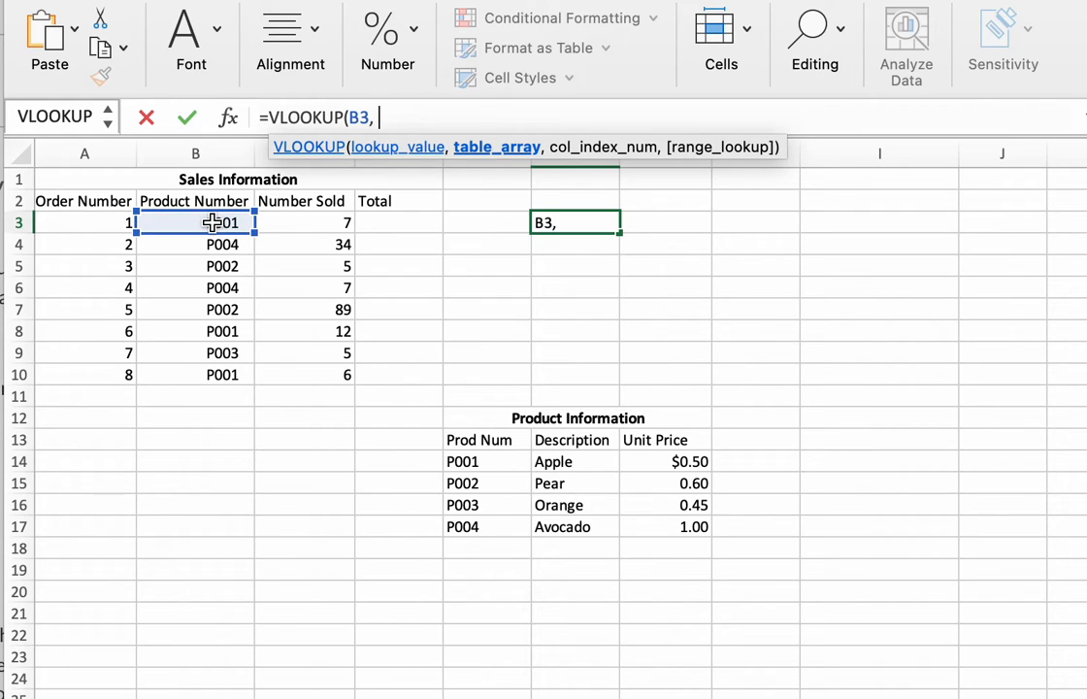
Complete the VLOOKUP formula with table array E14:G17, column index 3 and range lookup FALSE.
drag(464, 456, 660, 525)
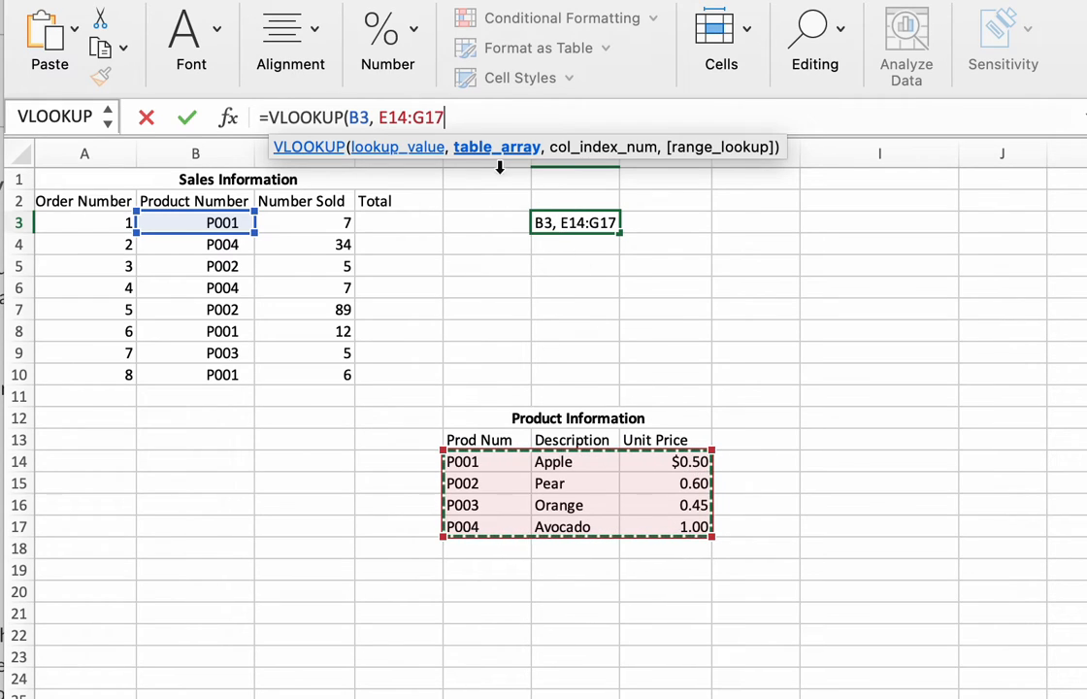
click(463, 117)
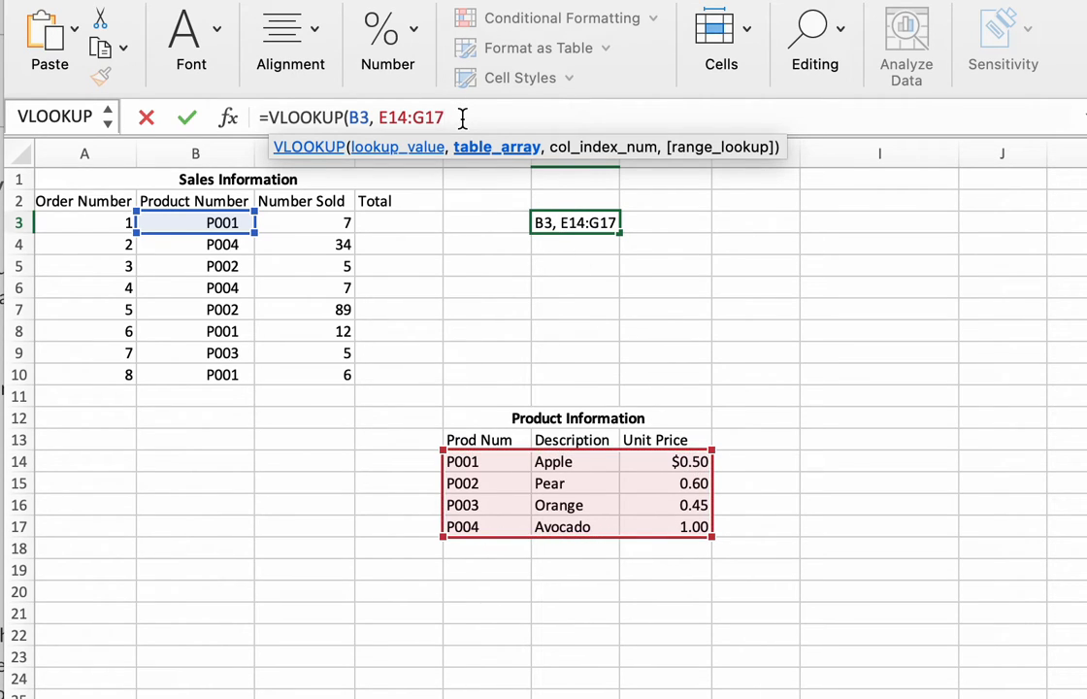
text(, 3,)
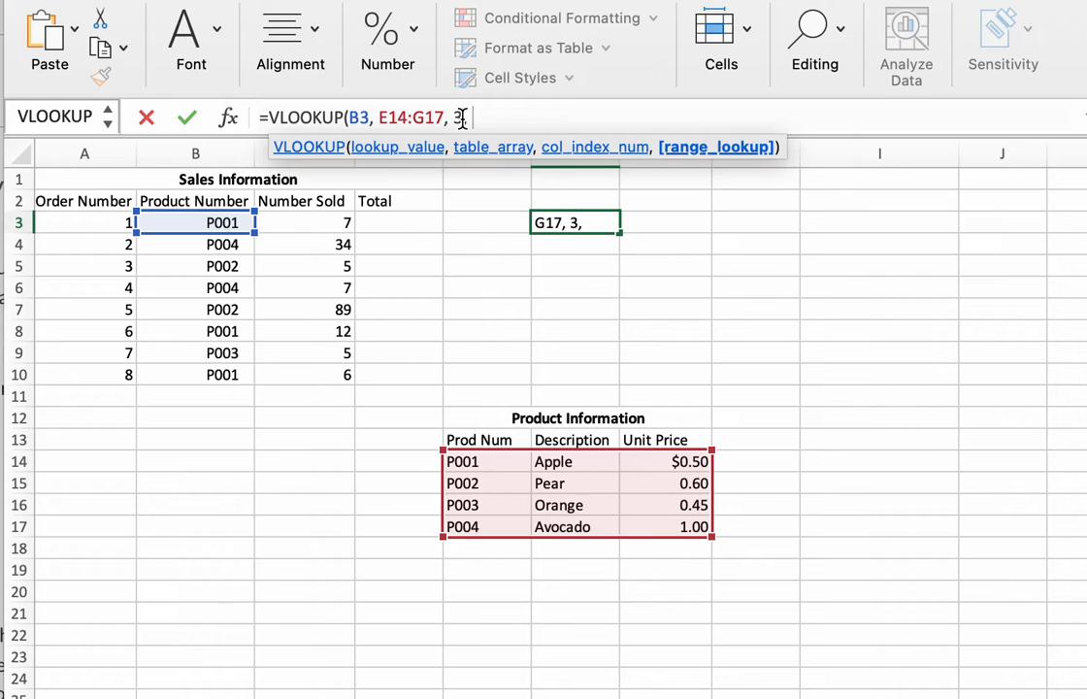
text( FALSE))
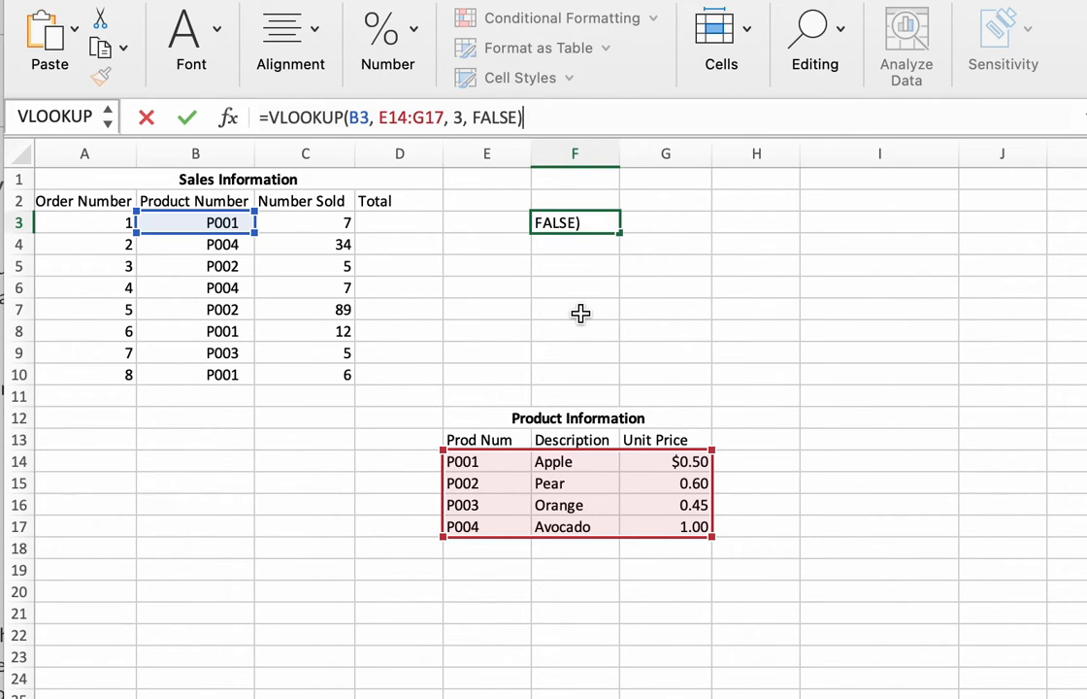
key(Return)
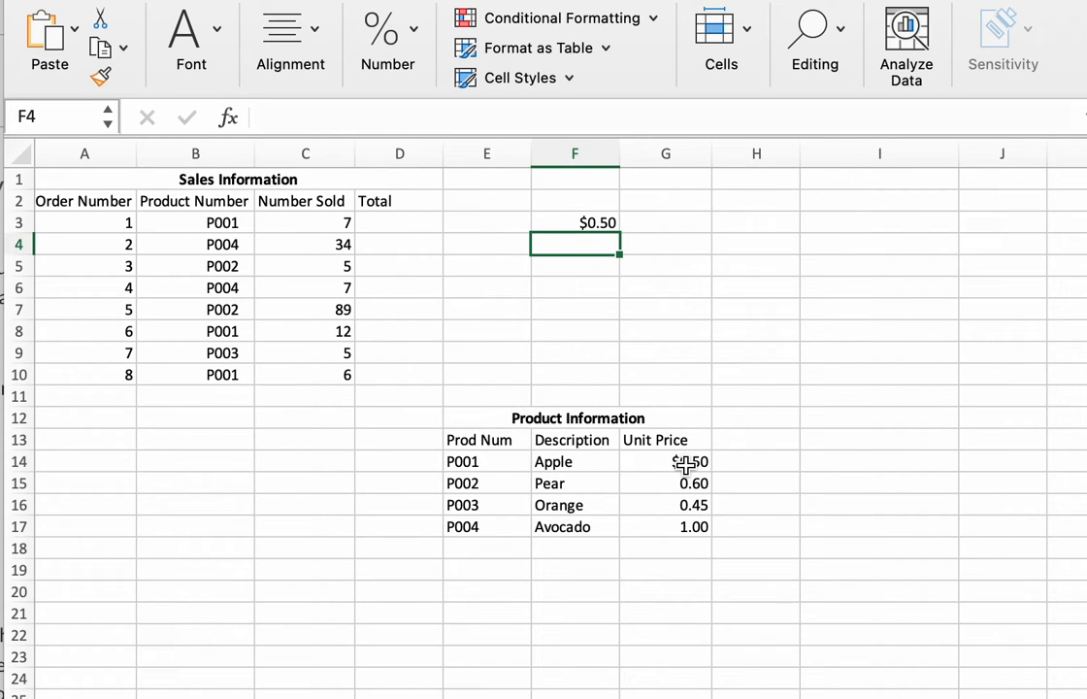
Change the lookup value in F3's VLOOKUP formula to B4.
click(573, 224)
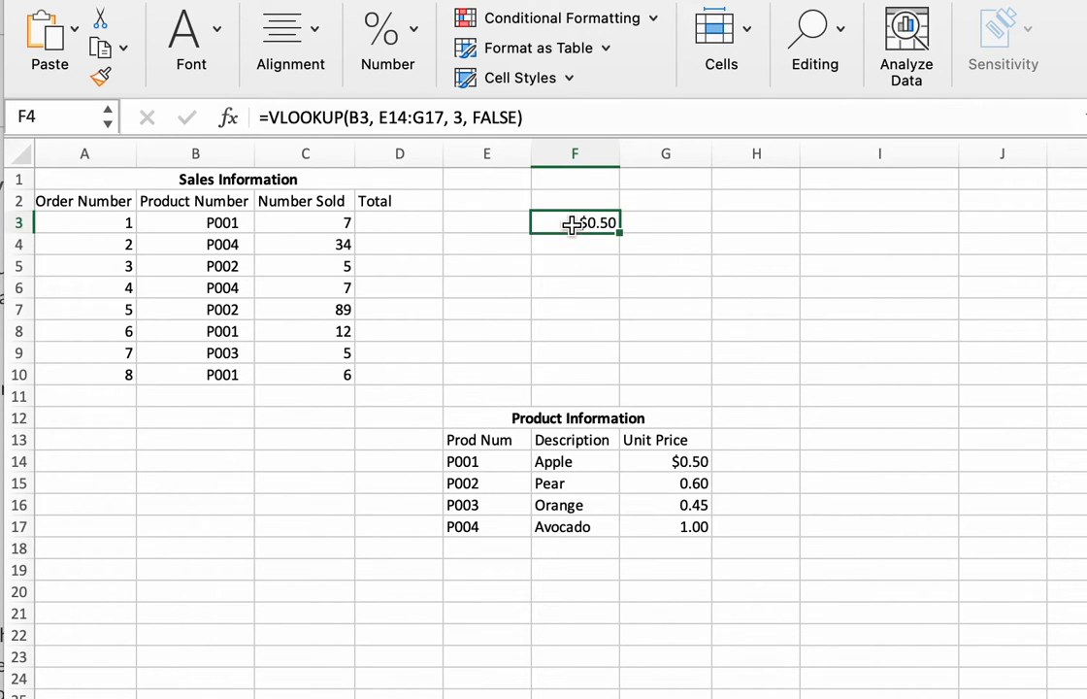
click(360, 116)
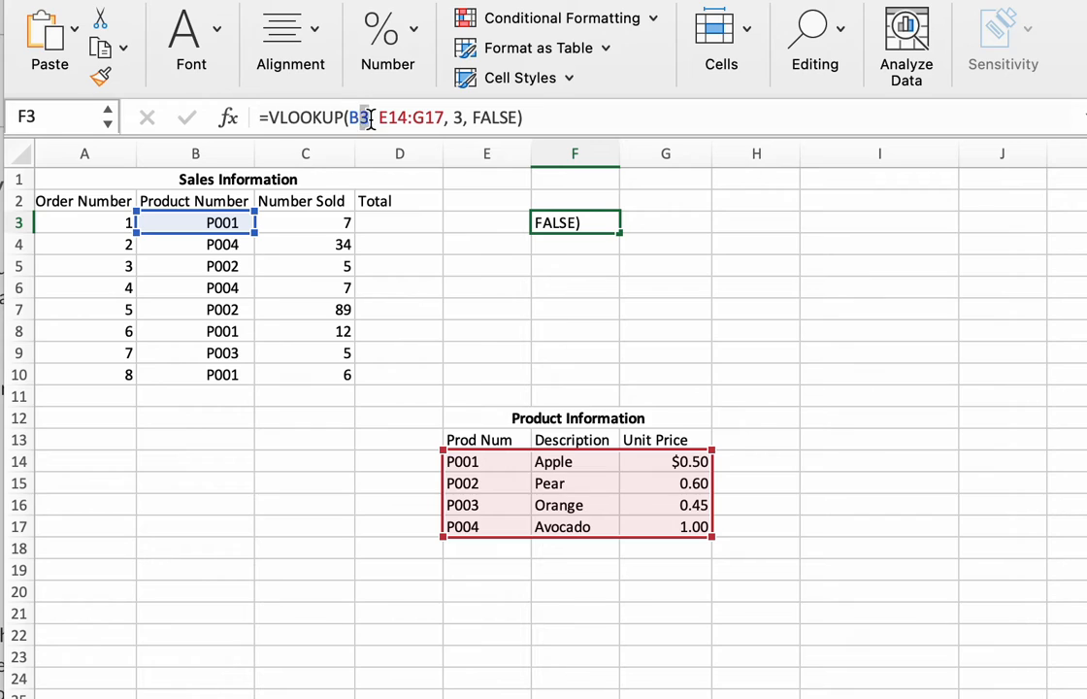
drag(370, 117, 366, 118)
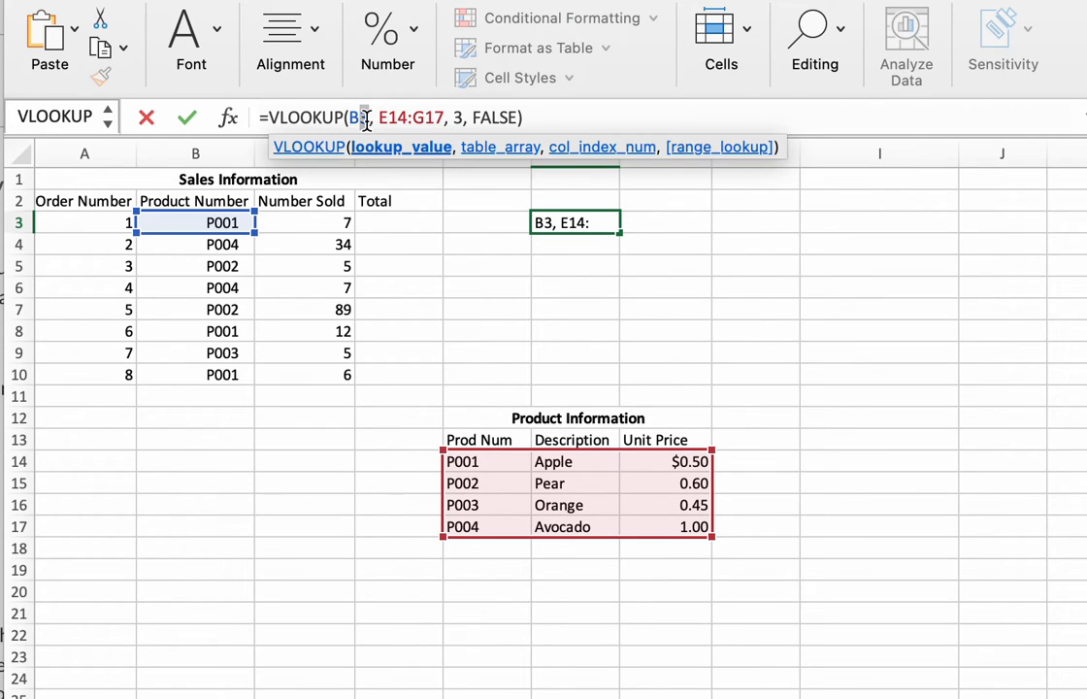
text(4)
key(Return)
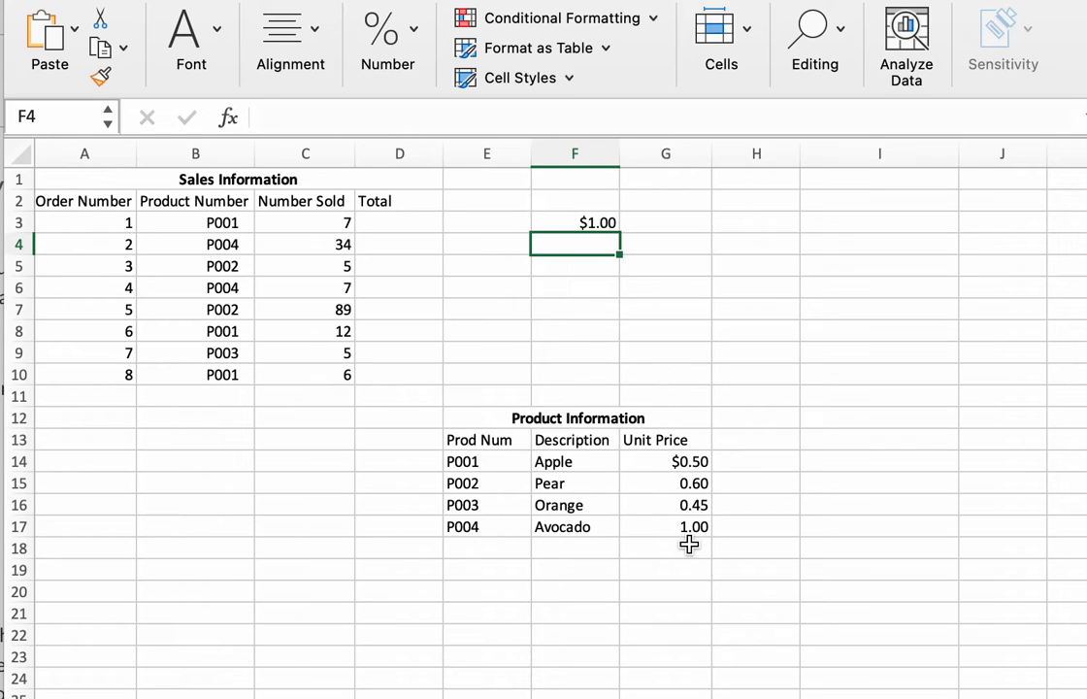
Set the column index in F3's VLOOKUP formula to 2, so it looks up the product description.
click(592, 223)
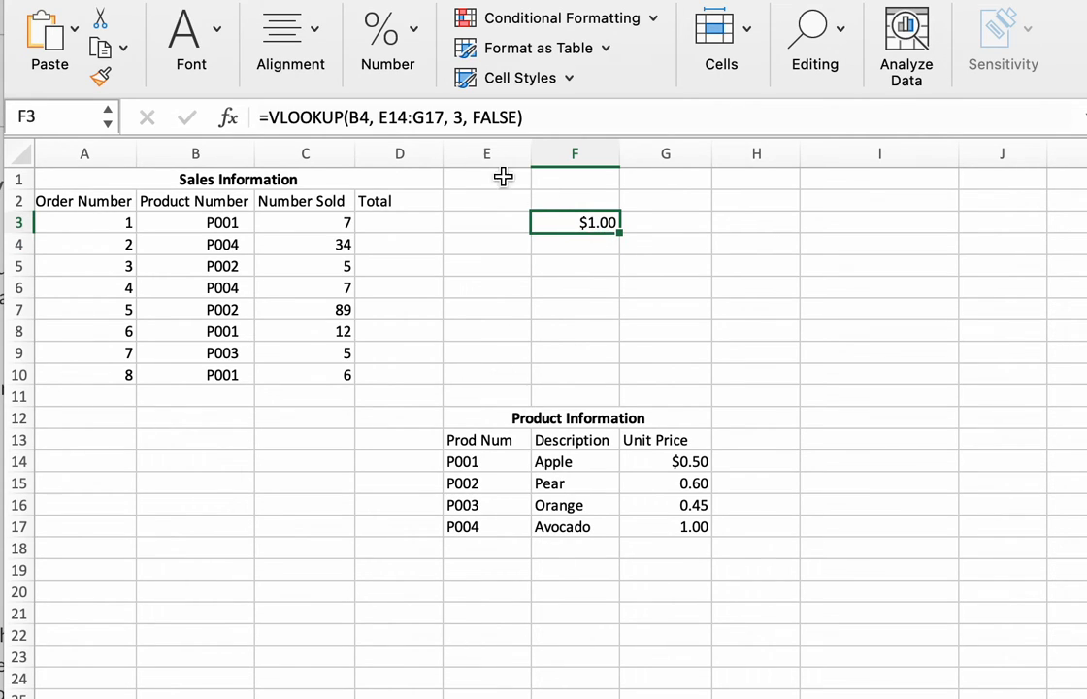
click(456, 117)
double_click(455, 118)
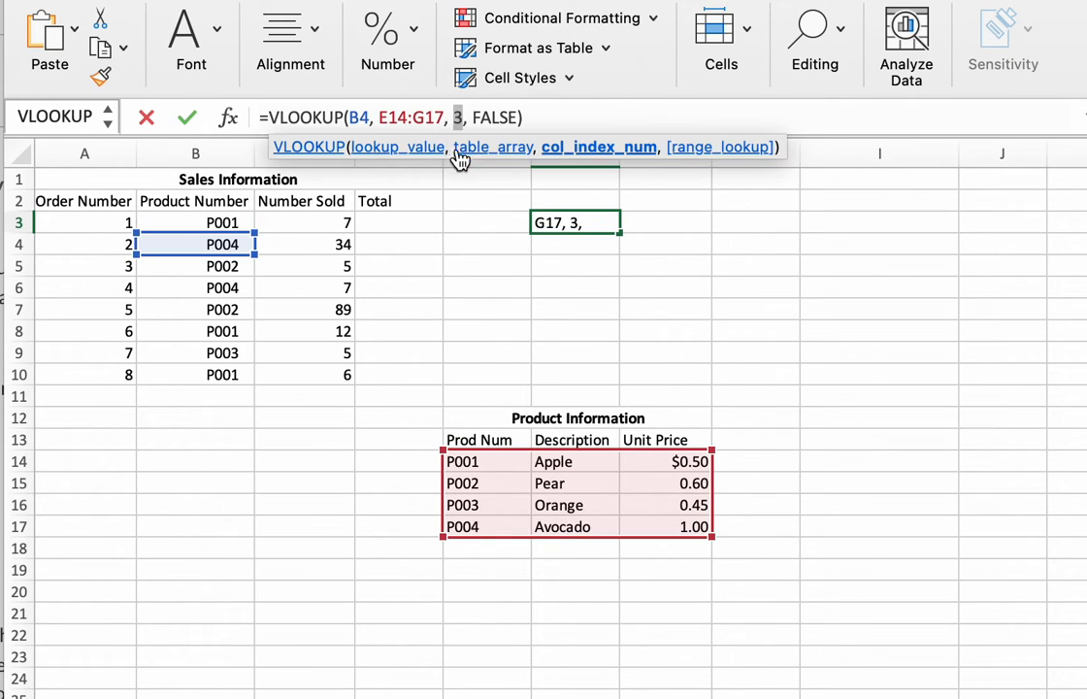
text(2)
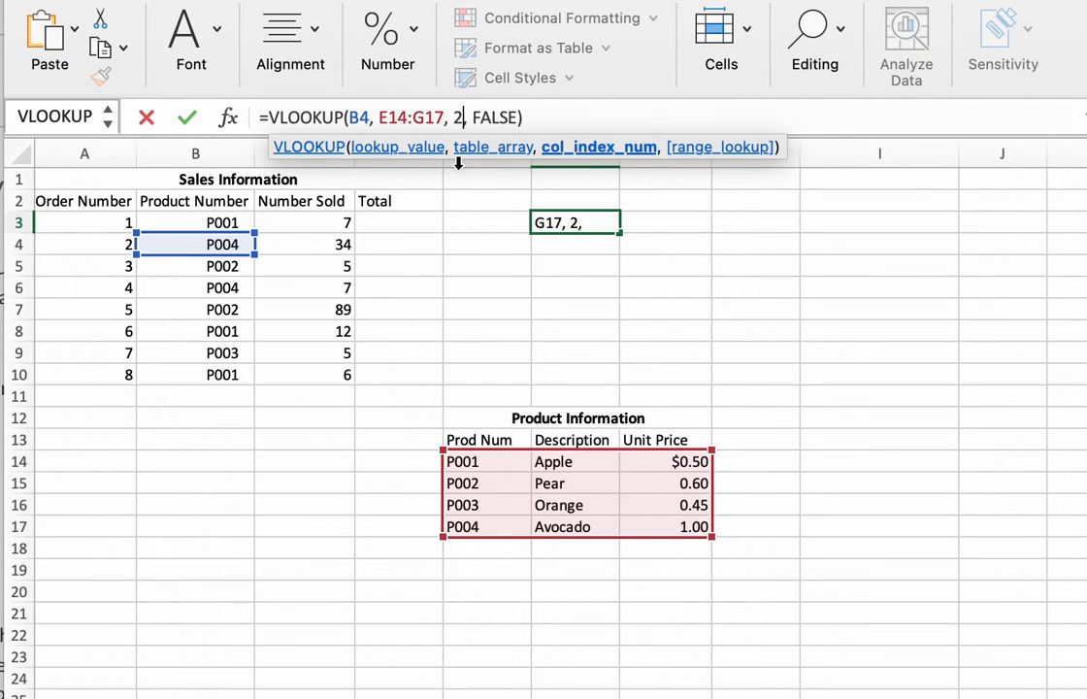
key(Return)
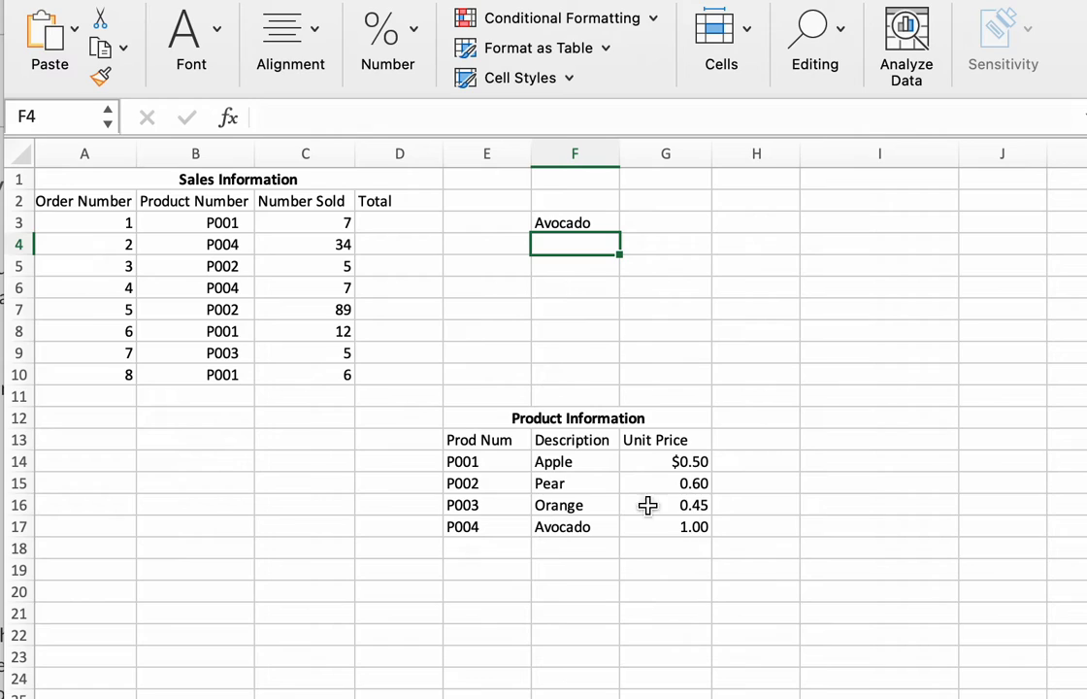
Set the column index in F3's VLOOKUP formula back to 3 for the unit price.
click(555, 223)
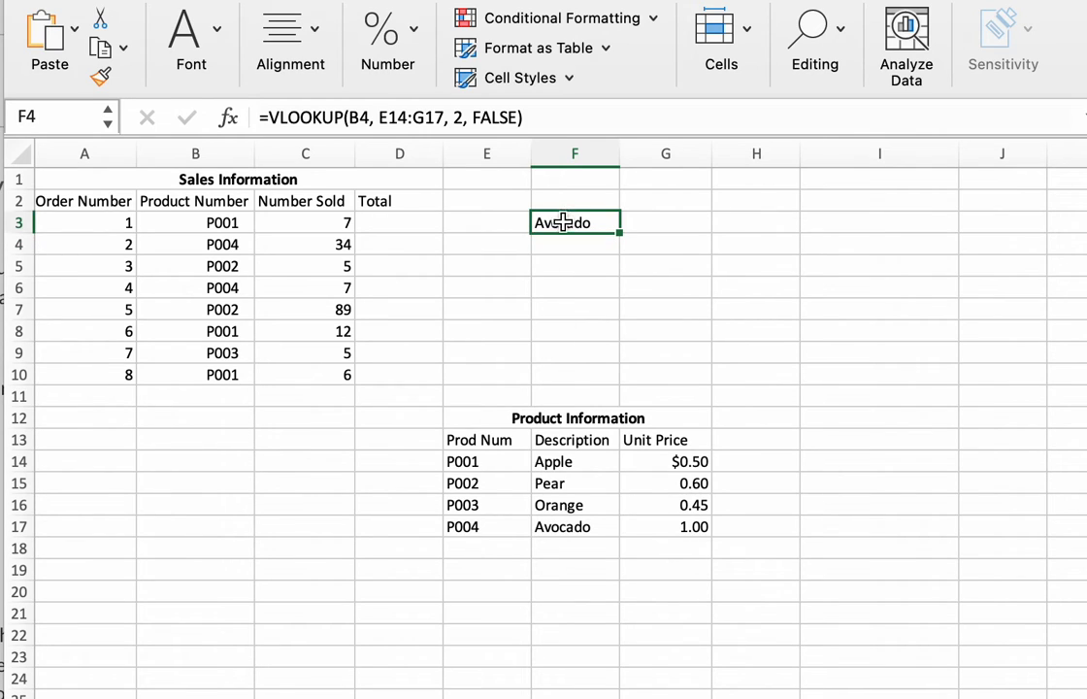
click(417, 118)
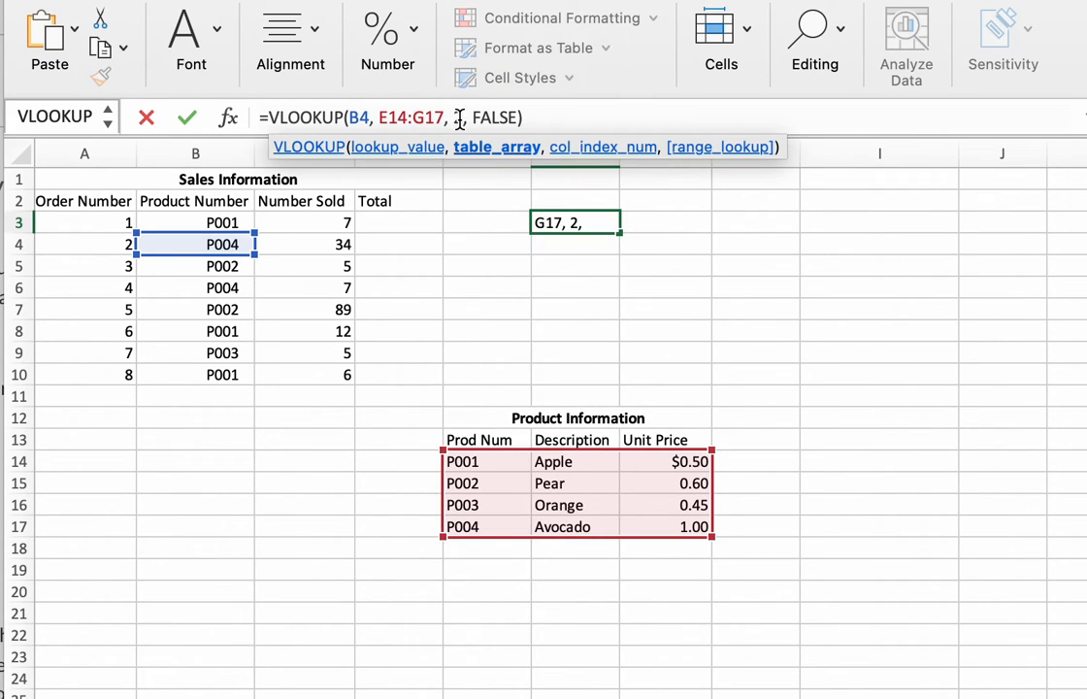
click(457, 118)
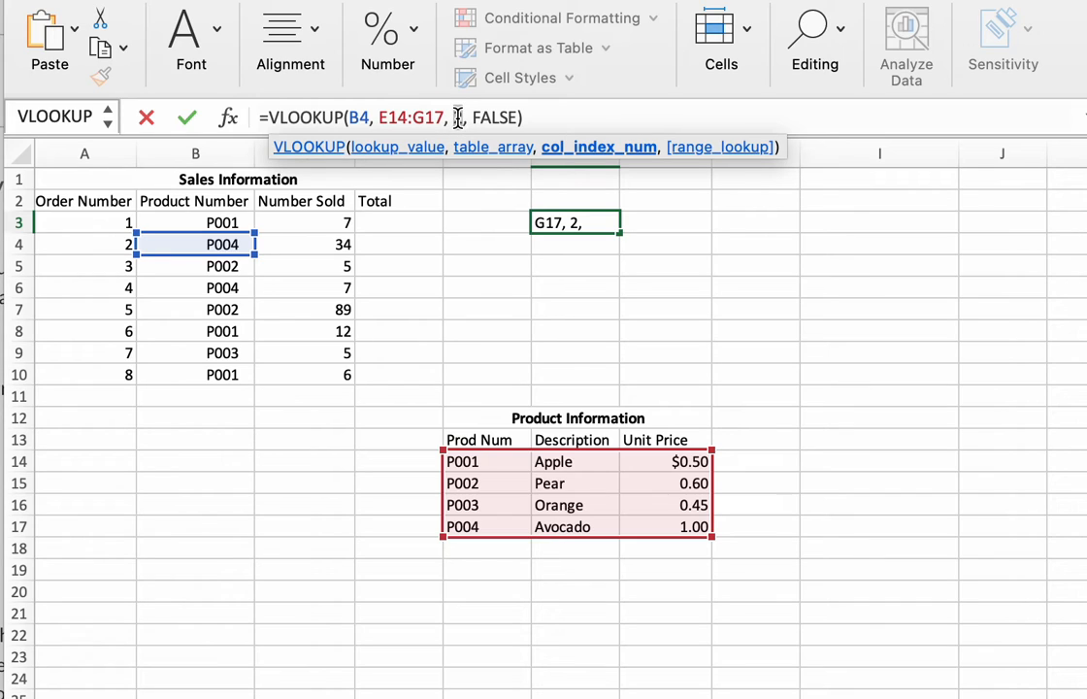
key(BackSpace)
text(3)
key(Return)
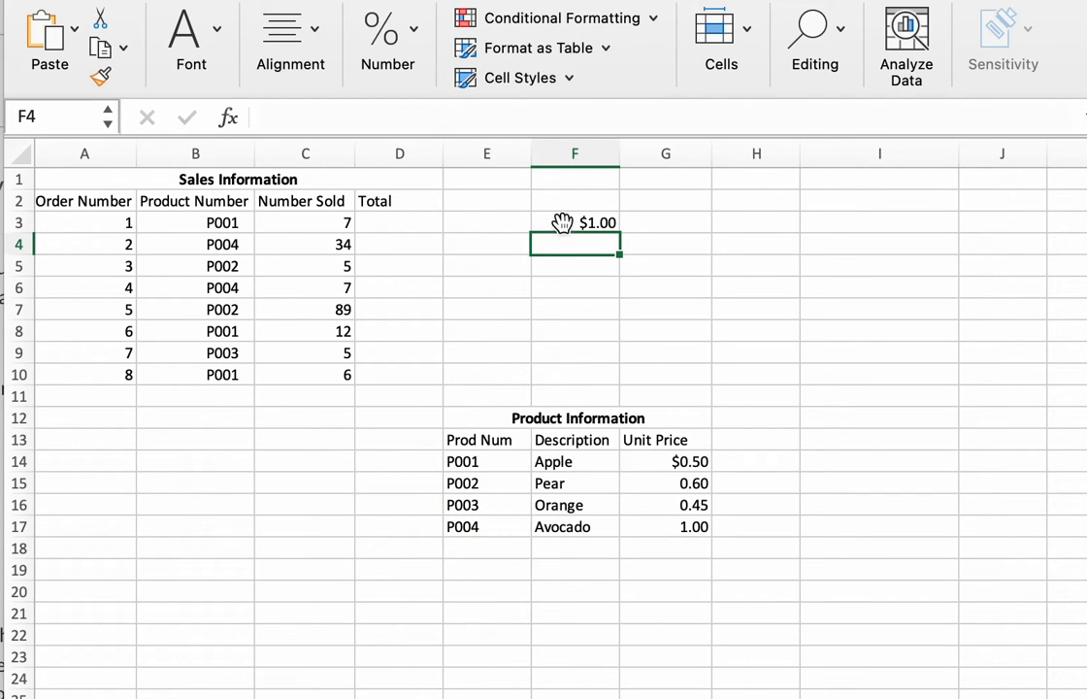
Shorten the table array in F3's VLOOKUP formula to E14:F17 and reselect the cell.
click(564, 224)
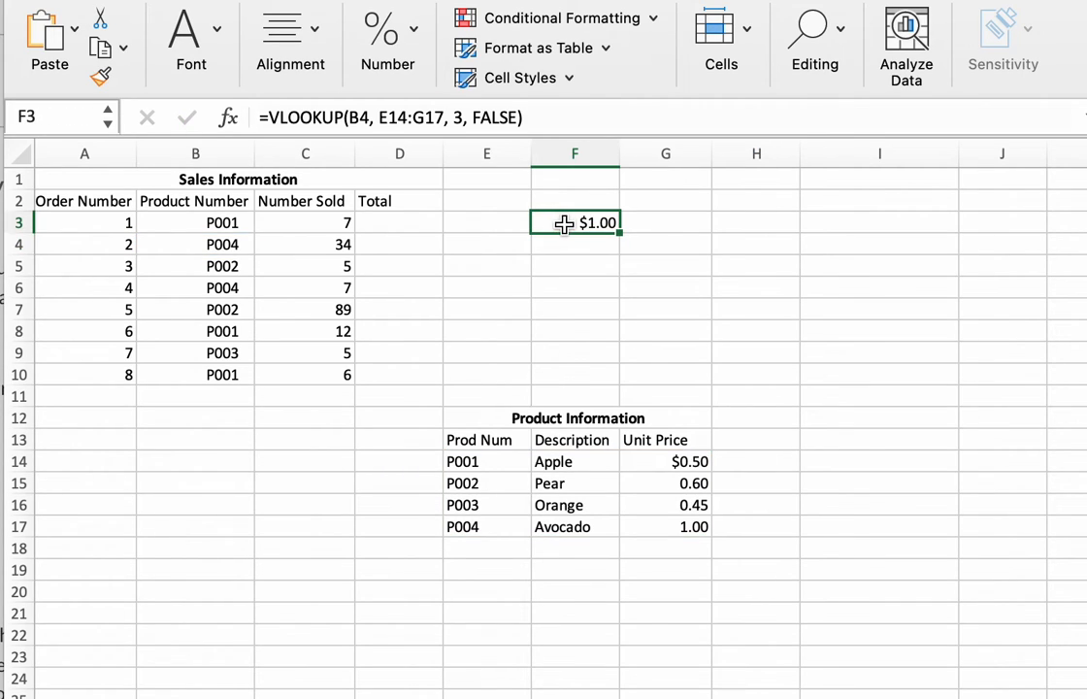
click(418, 117)
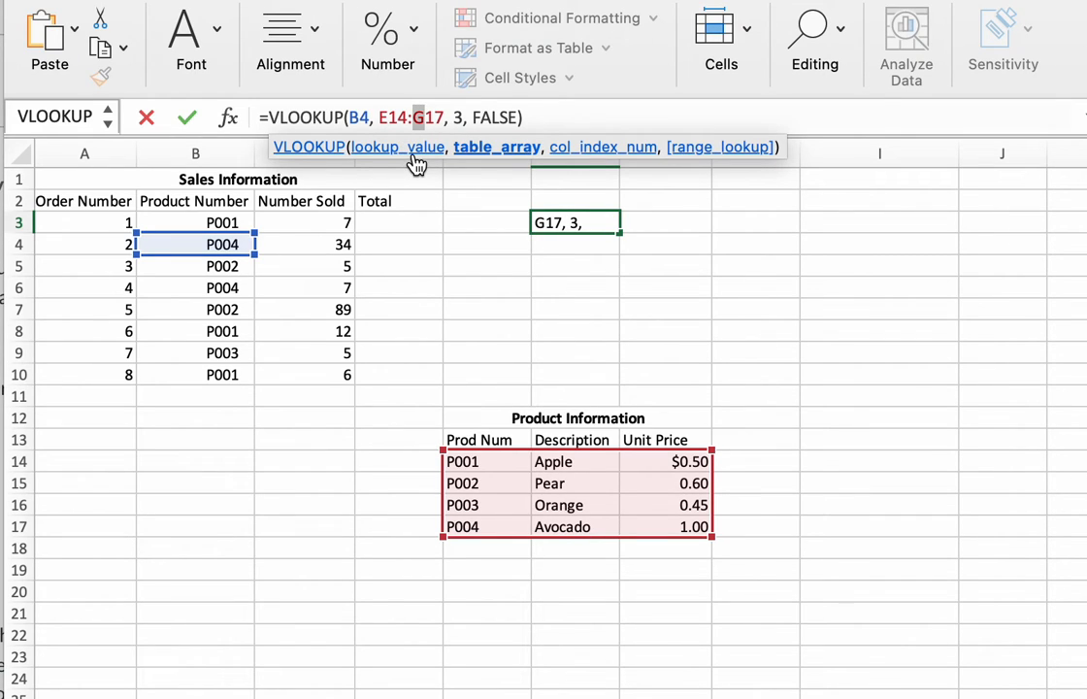
text(F)
key(Return)
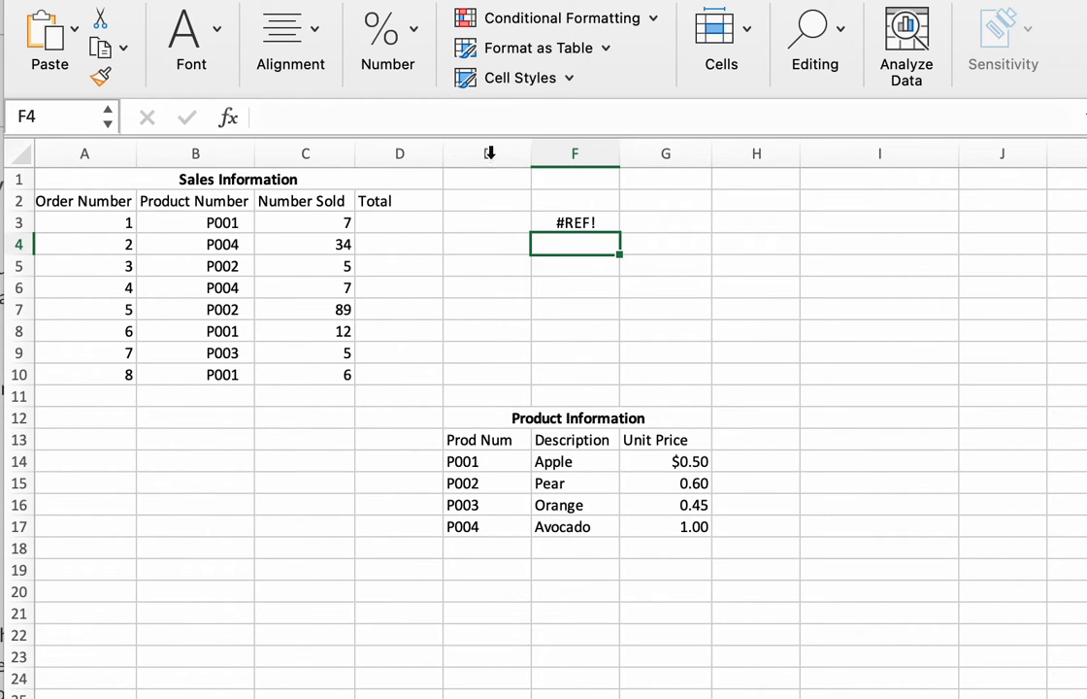
click(574, 223)
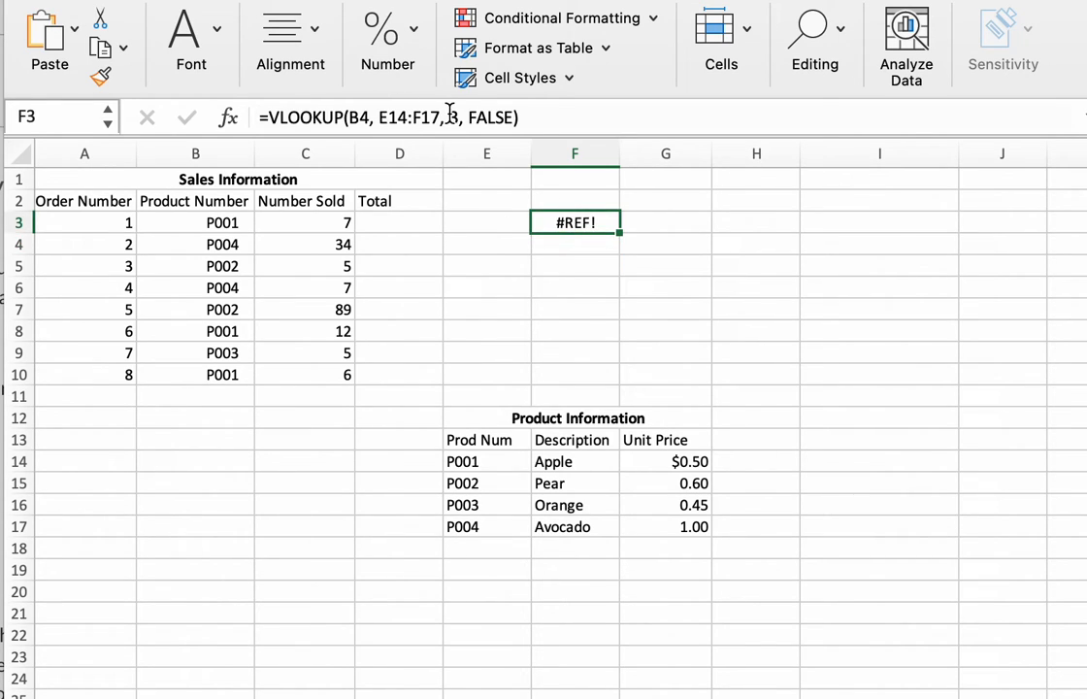
Change the table array in F3's VLOOKUP formula to E14:Z17 and reselect the cell.
click(419, 116)
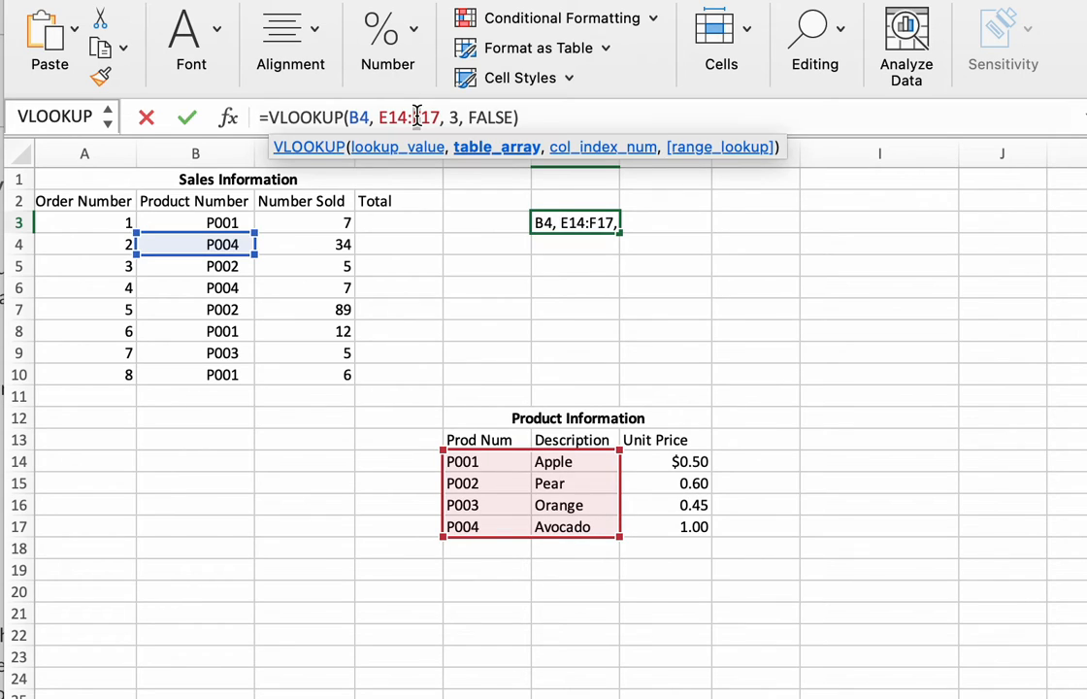
click(417, 116)
key(Return)
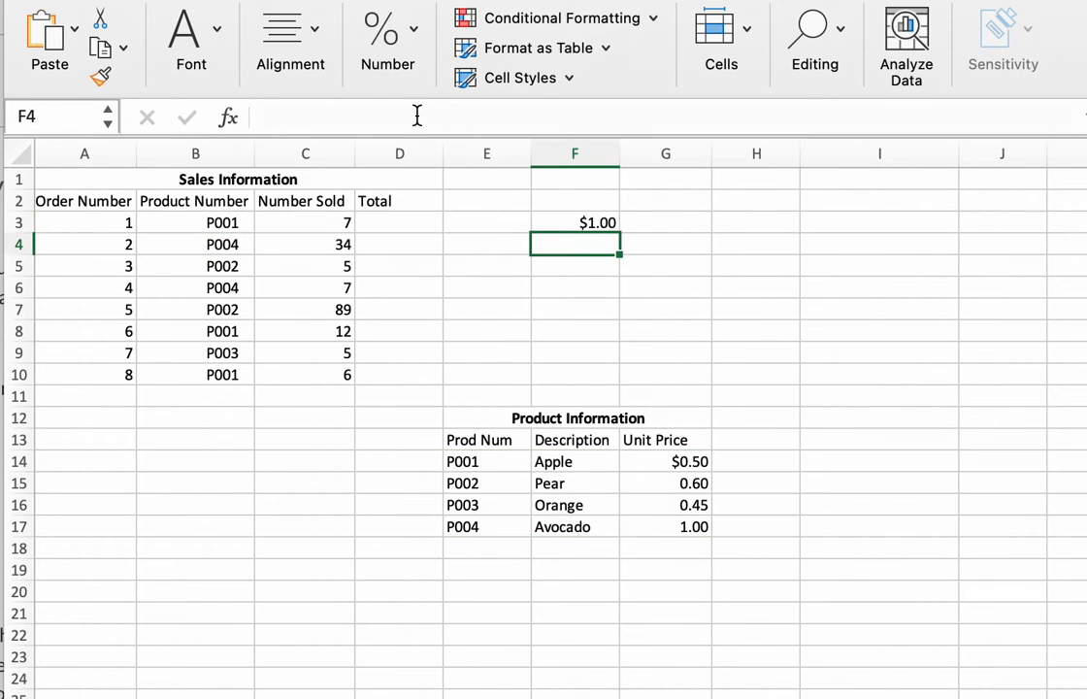
click(564, 222)
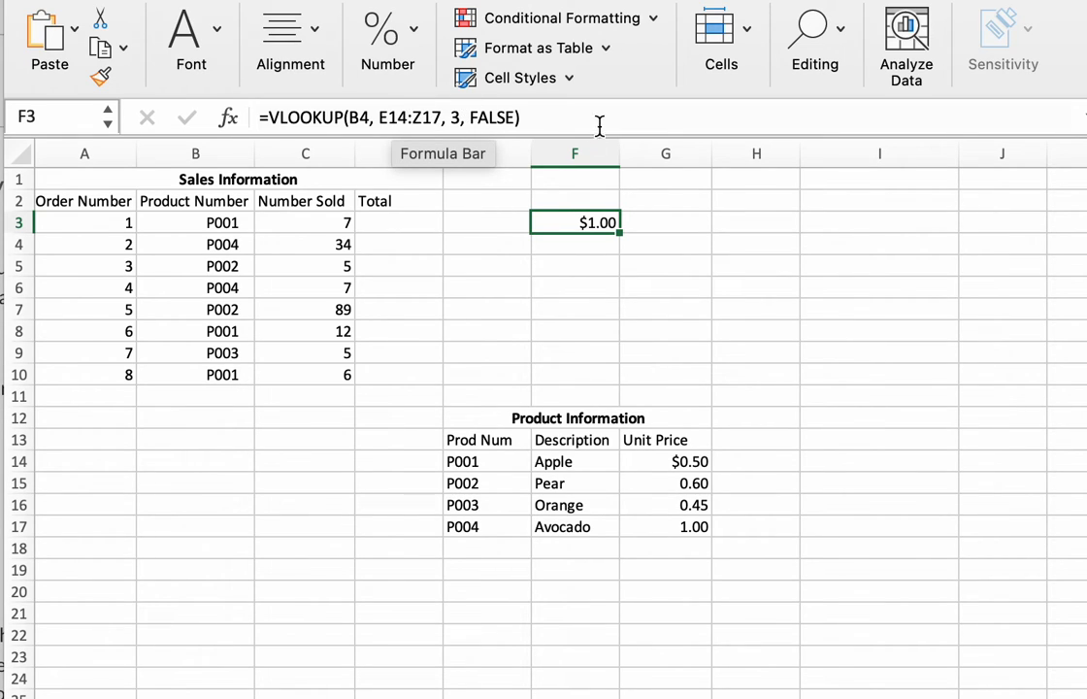
Clear the VLOOKUP formula from F3 and select the first Total cell, D3.
drag(563, 117, 264, 109)
key(BackSpace)
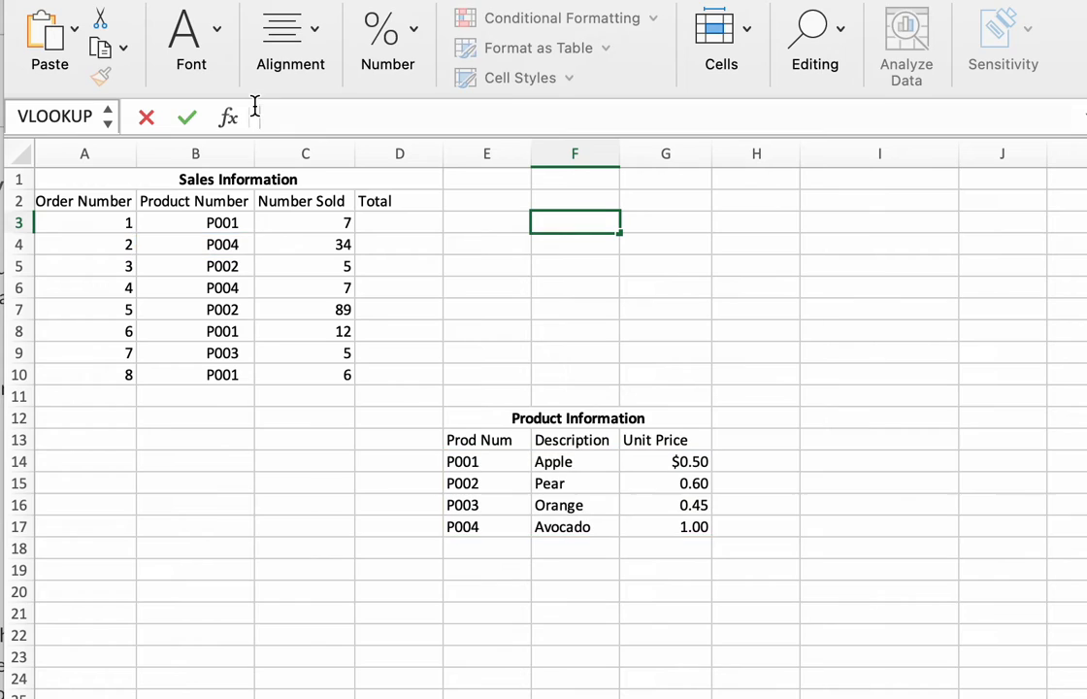
click(393, 223)
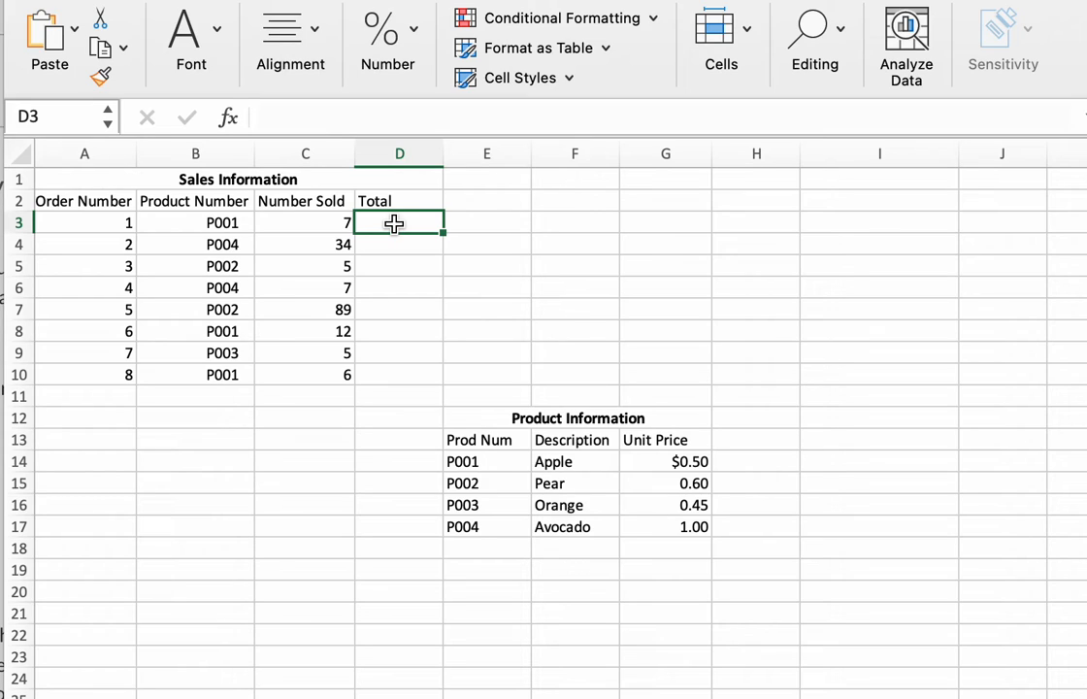
Begin a formula in D3 that multiplies the number sold in C3 by a VLOOKUP function.
text(=)
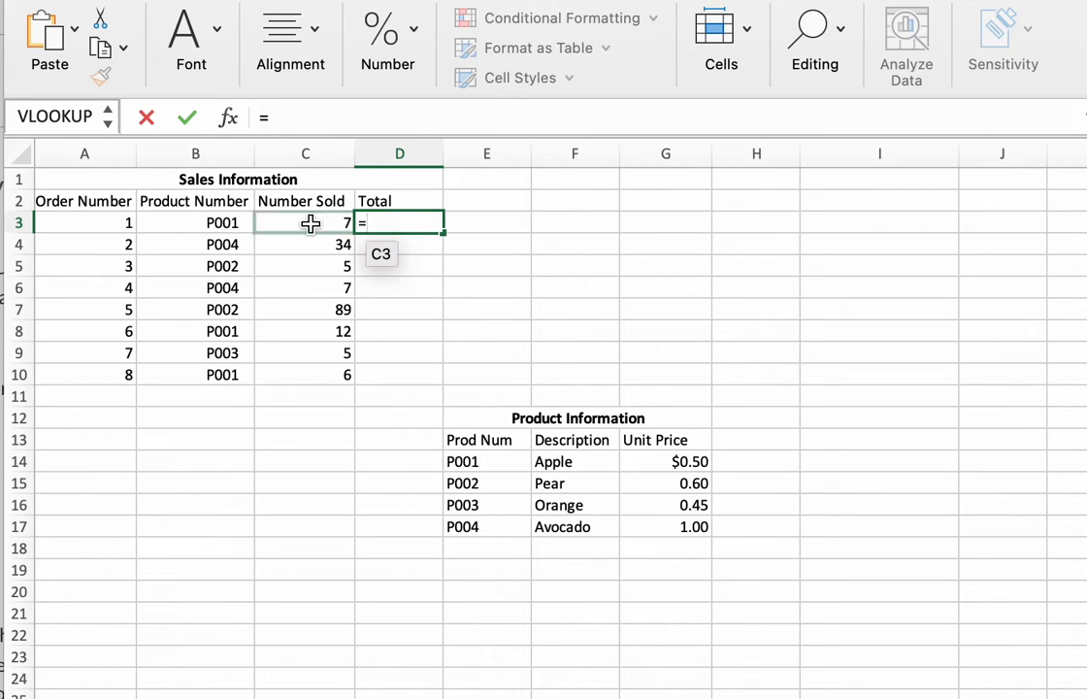
click(308, 224)
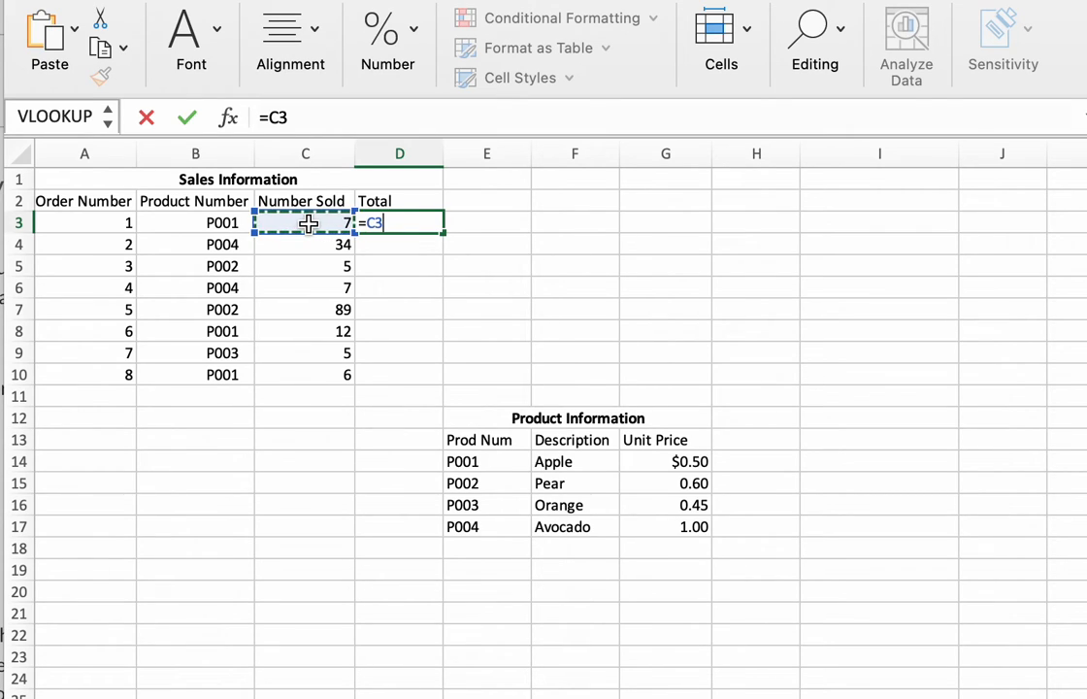
text(*V)
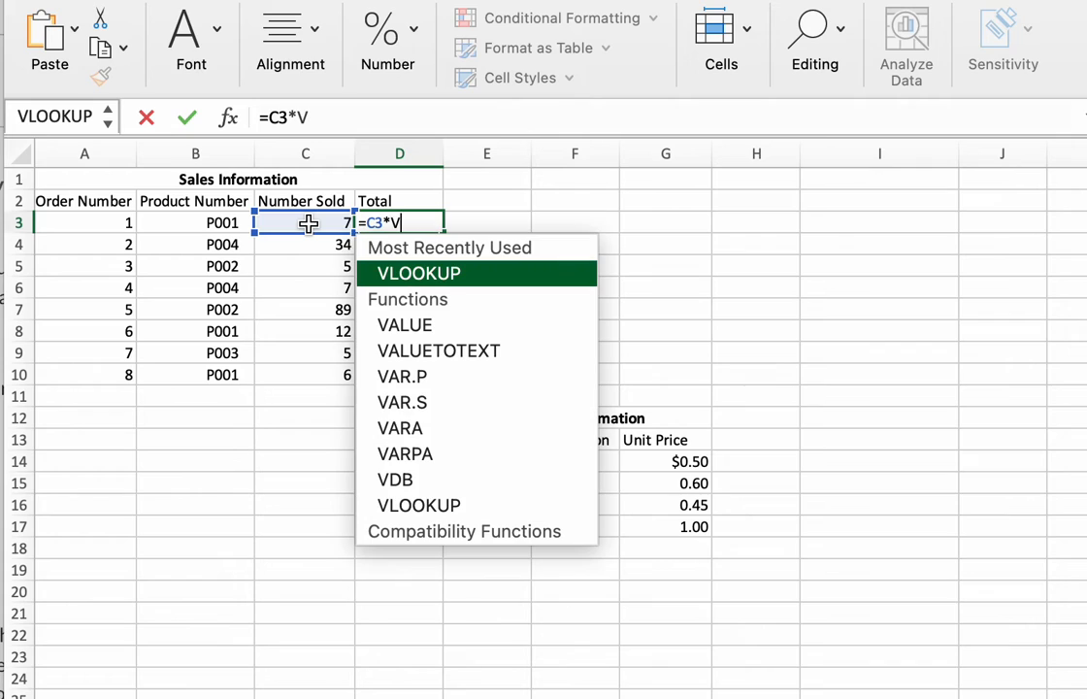
text(LOOKUOp()
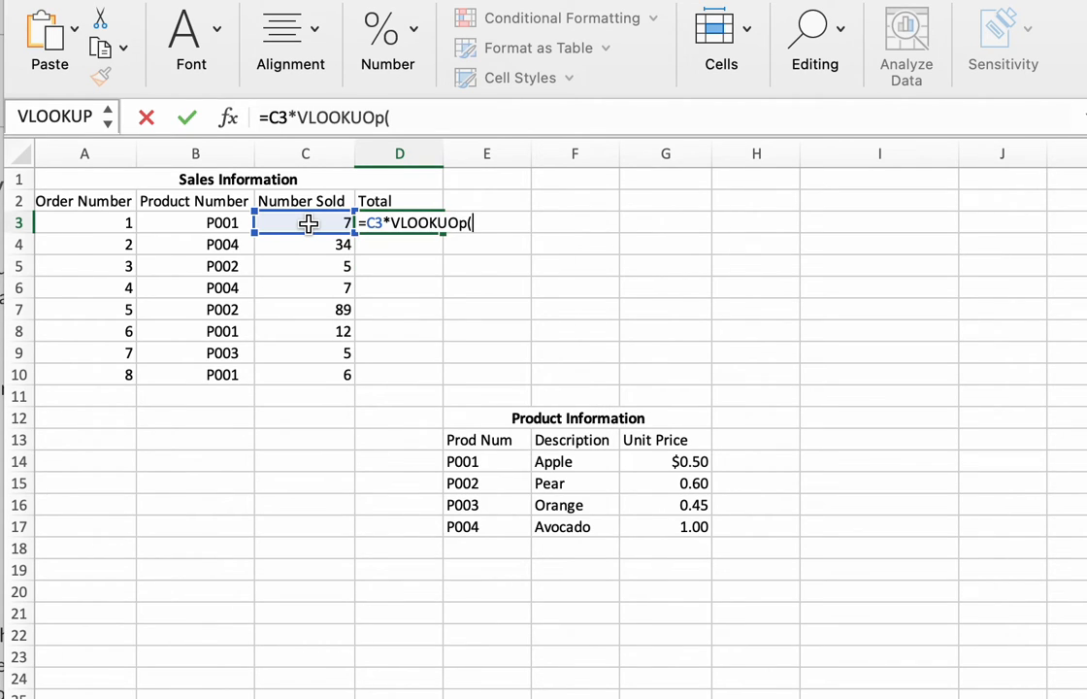
scroll(309, 223, right, 1)
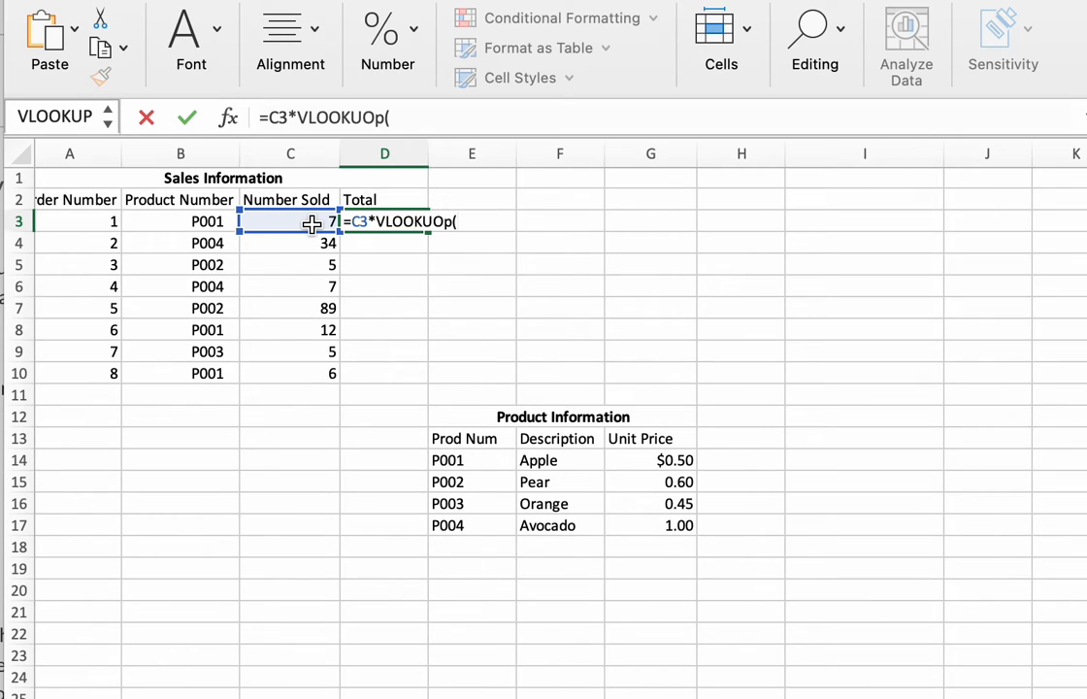
key(BackSpace)
key(BackSpace)
key(BackSpace)
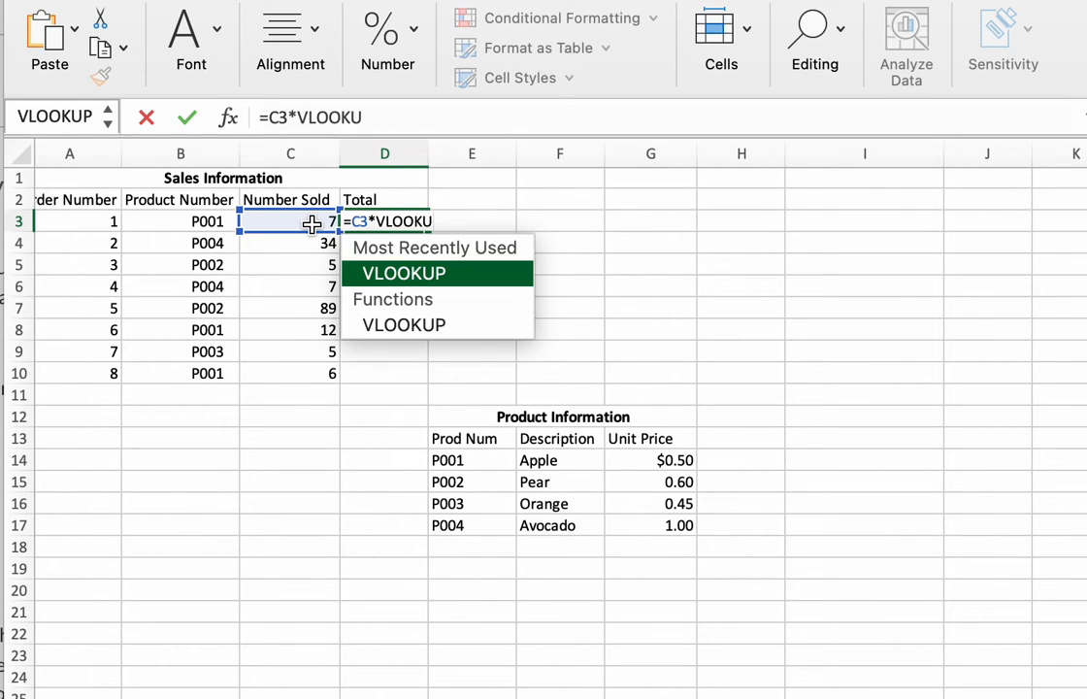
text(P()
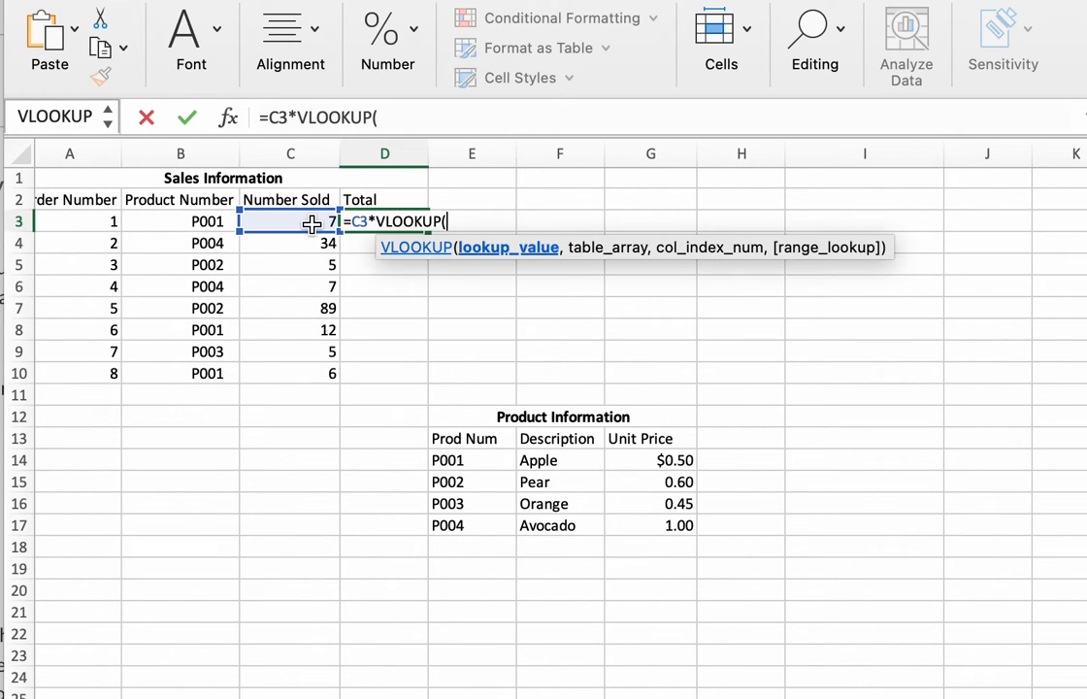
Complete D3's VLOOKUP with lookup value B3, table array E14:G17, column index 3 and FALSE, and enter the formula.
scroll(312, 224, right, 2)
scroll(211, 239, left, 3)
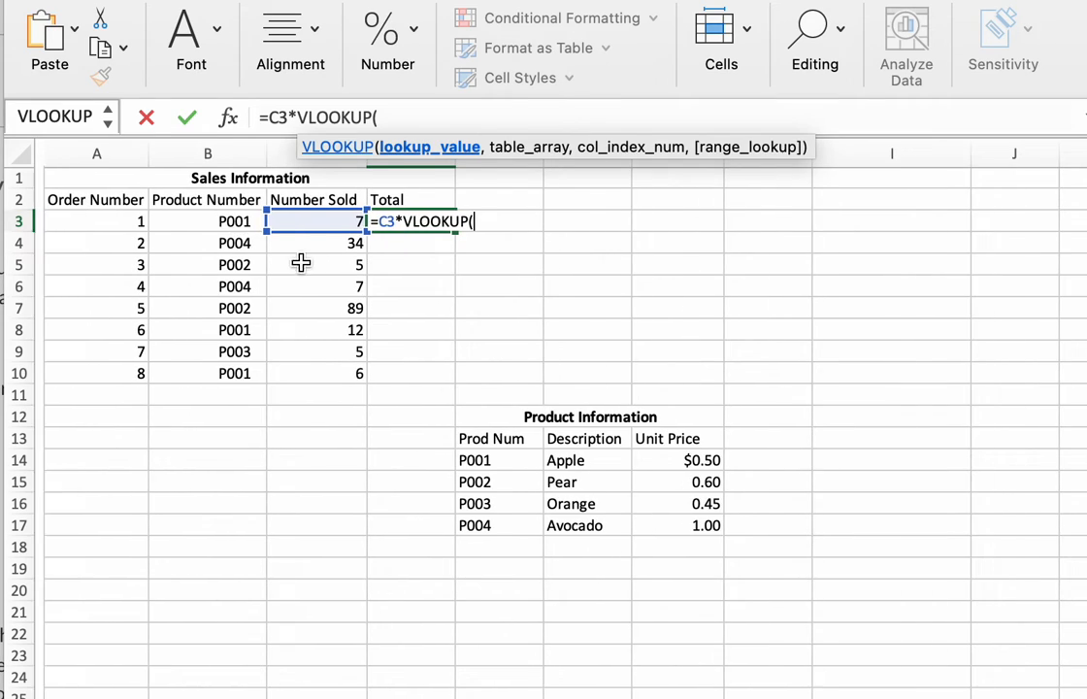
click(209, 222)
click(426, 117)
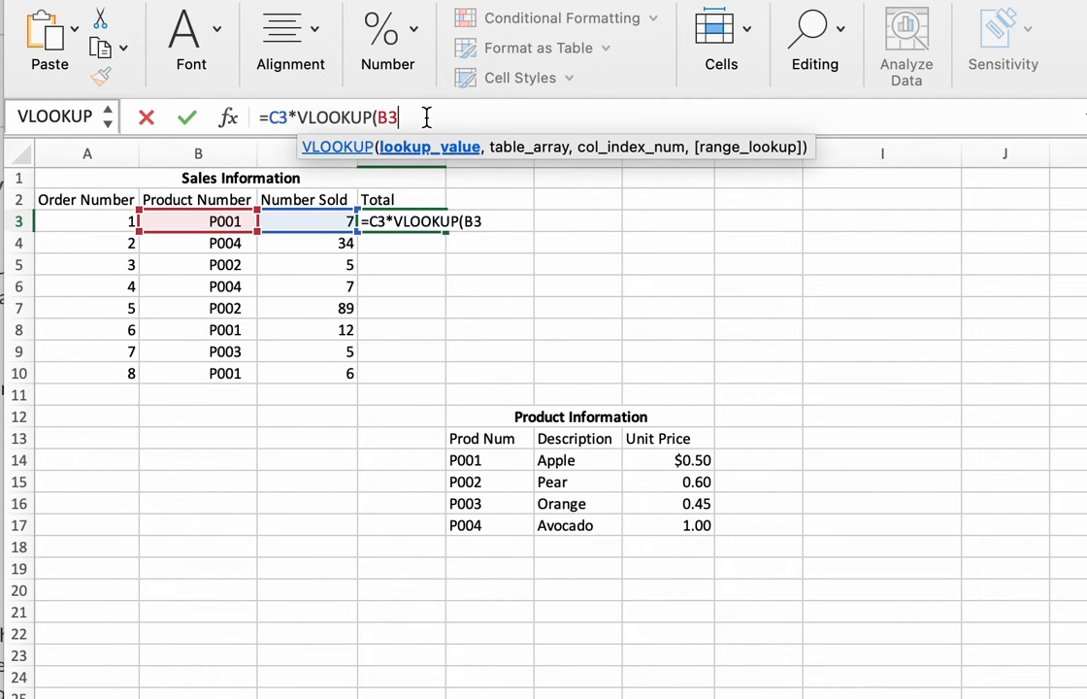
text(,)
drag(468, 459, 699, 529)
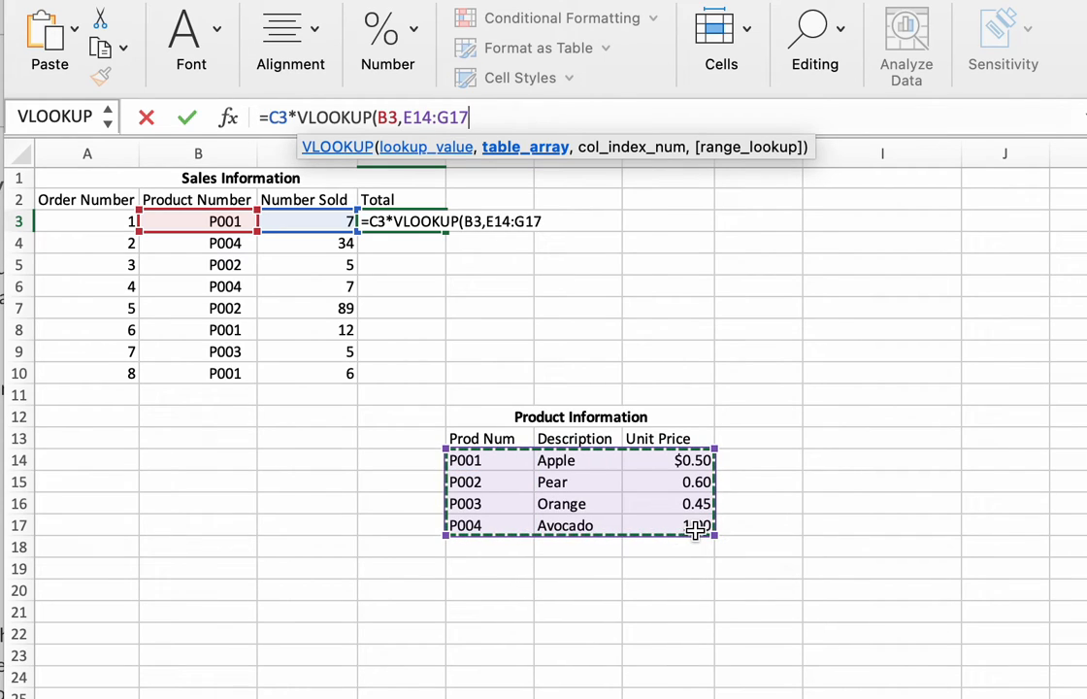
click(501, 117)
text(,3)
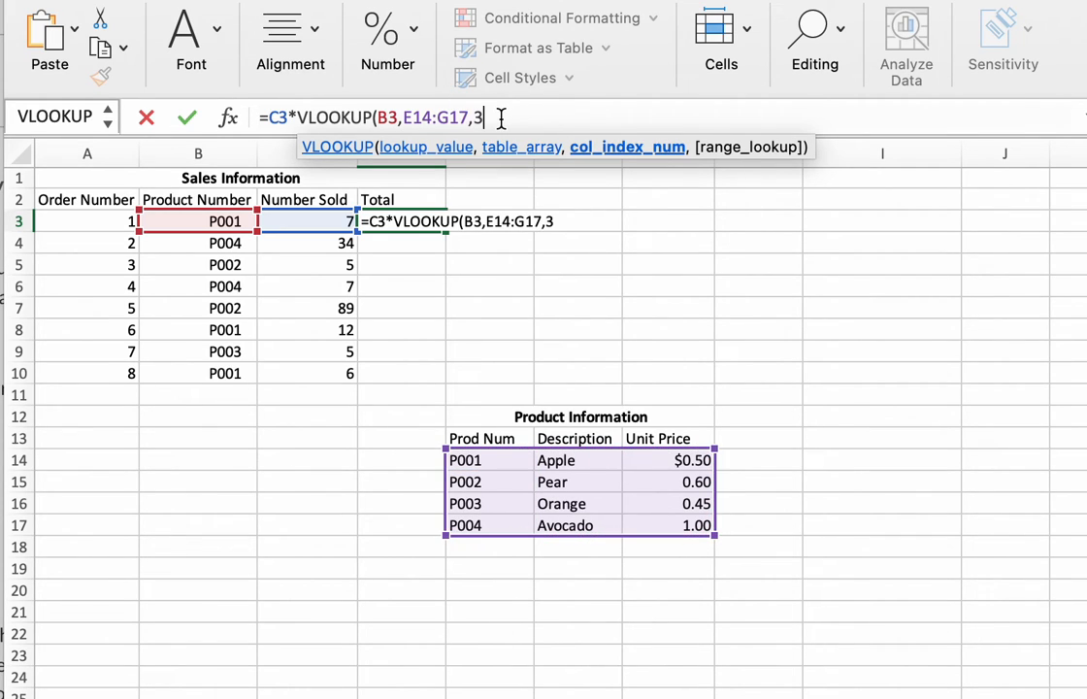
text(, )
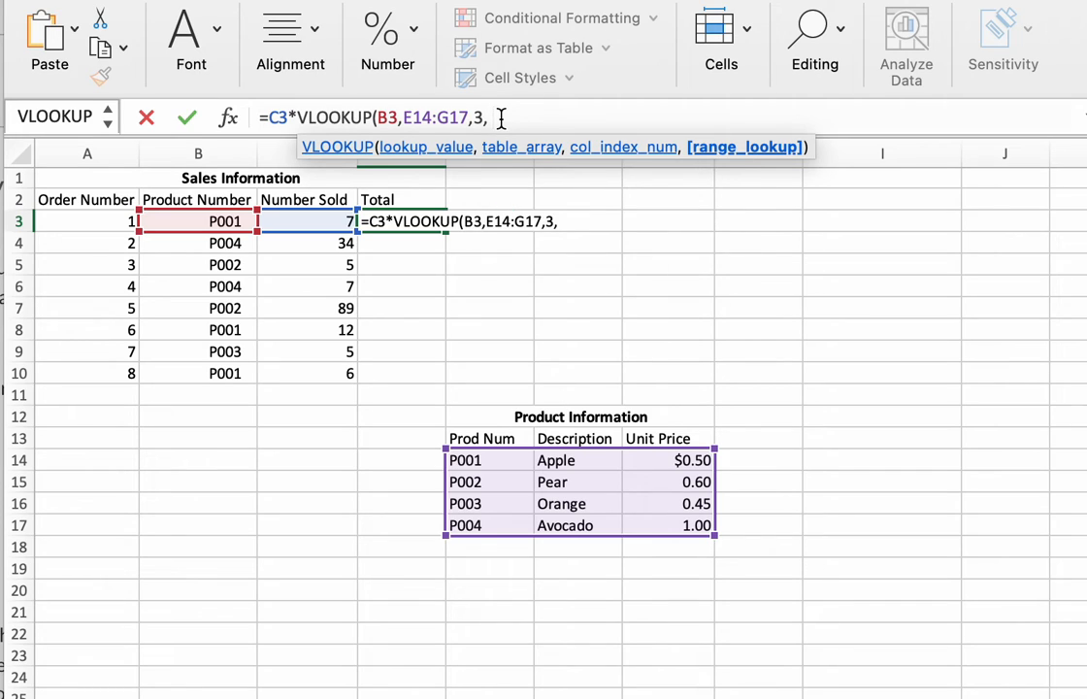
text(FALSE))
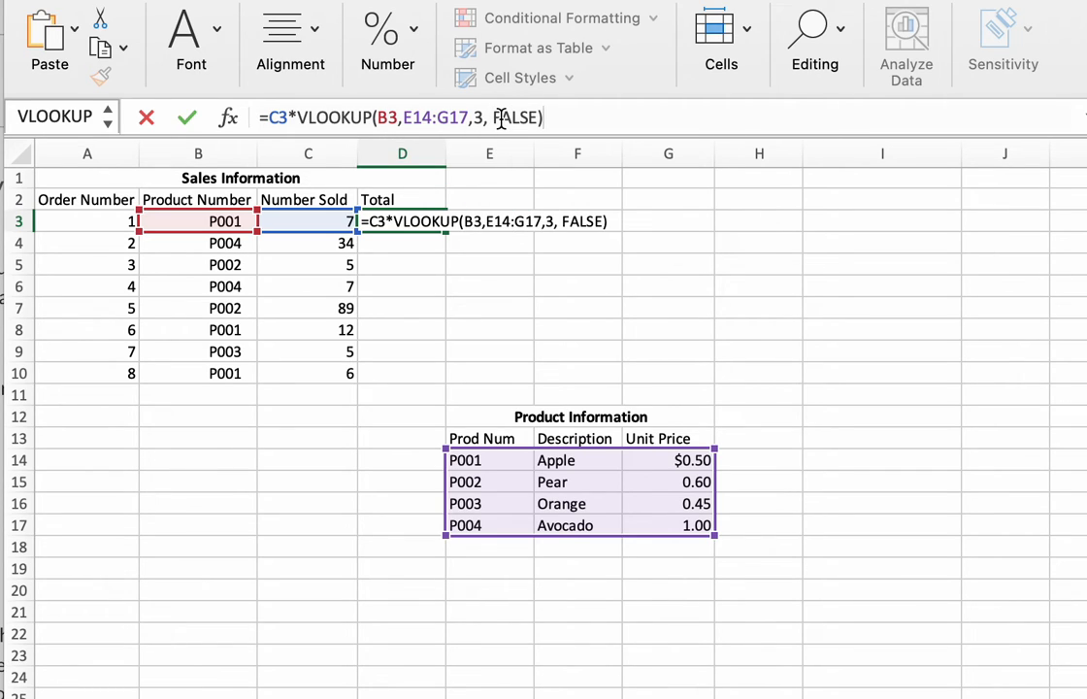
key(Return)
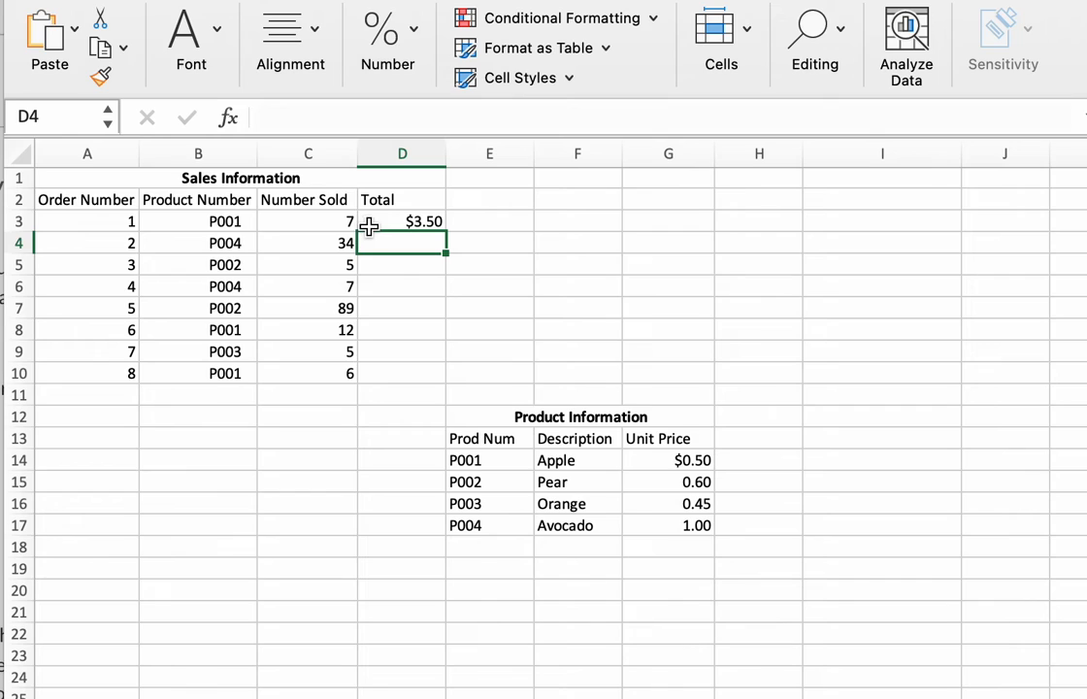
Fill D3's formula down through D10 and compare the table arrays in D3 and D4.
click(427, 224)
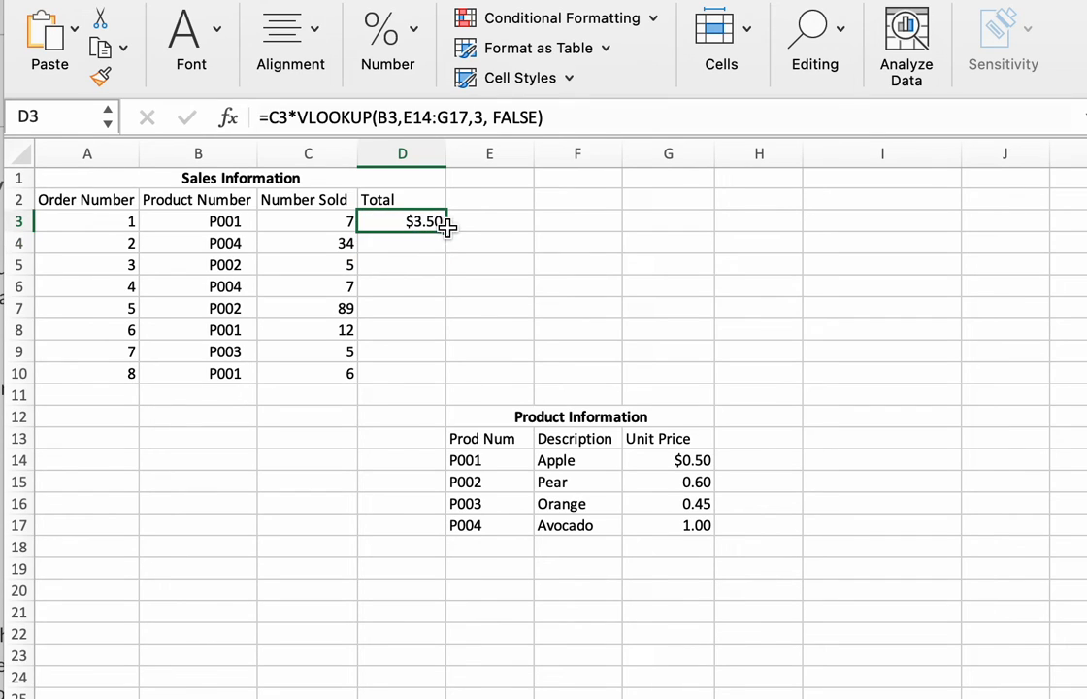
drag(447, 227, 447, 382)
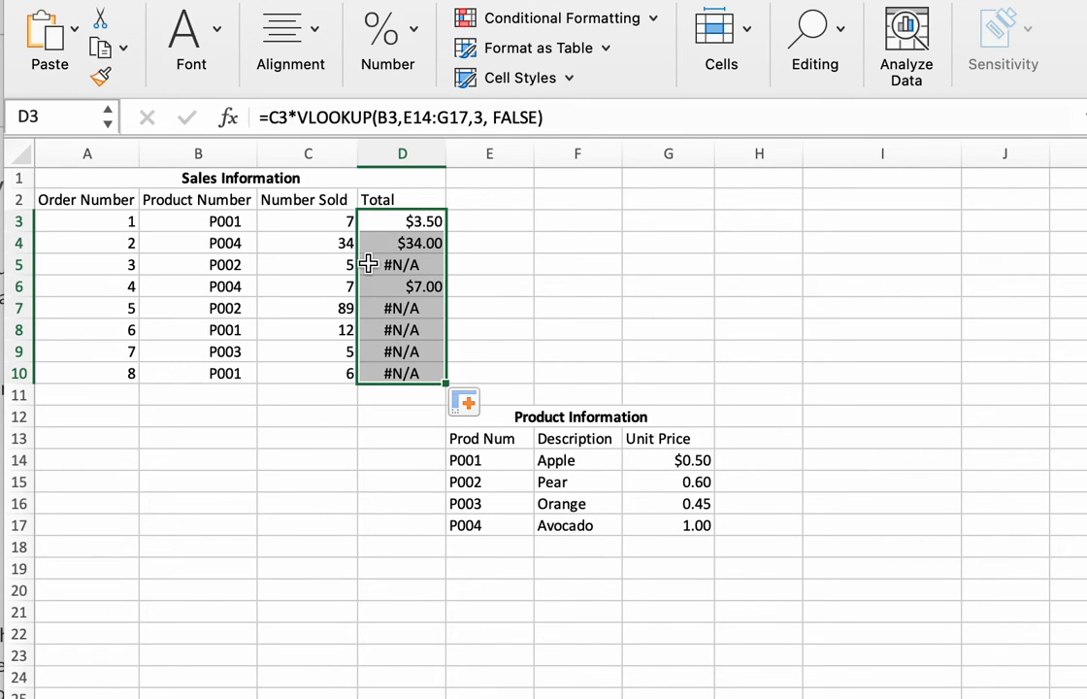
click(410, 242)
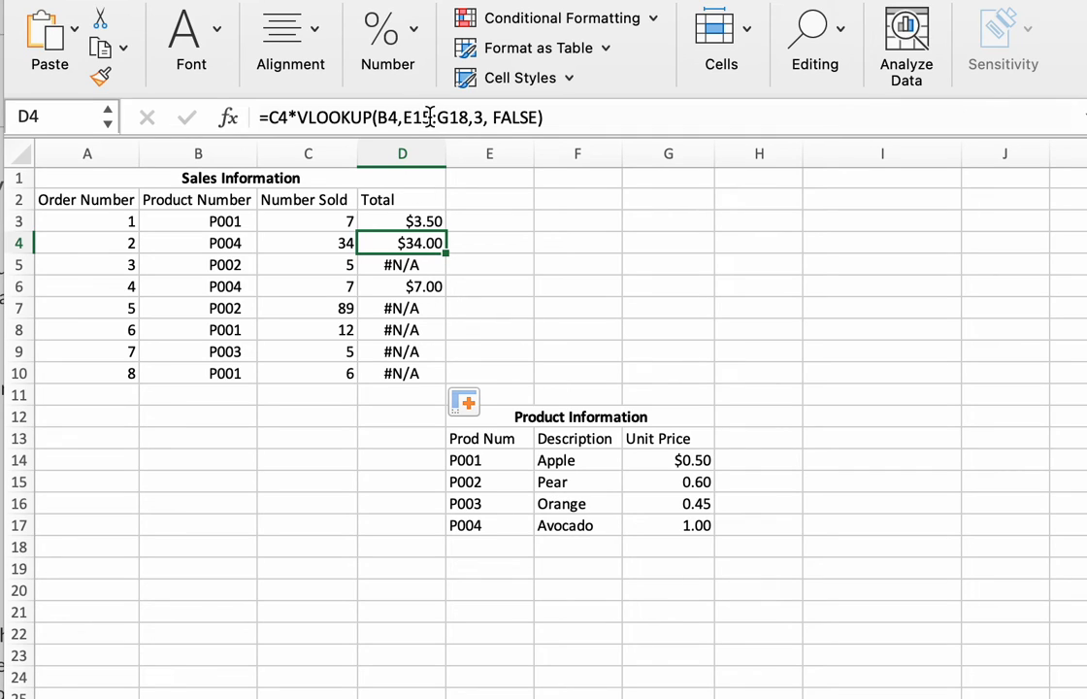
click(402, 221)
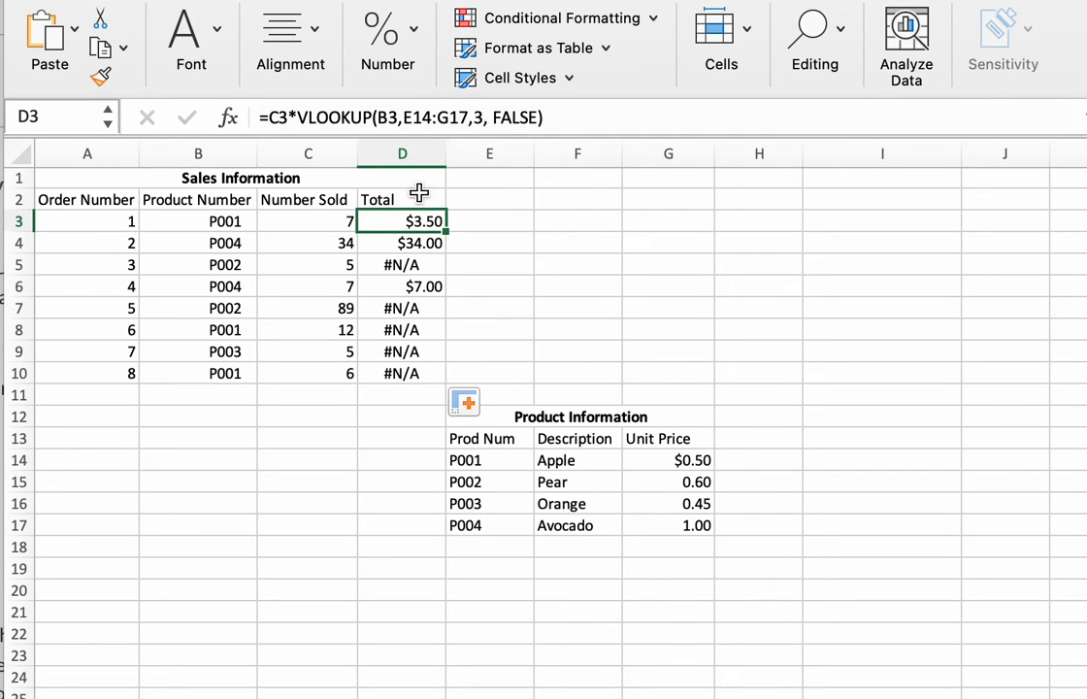
click(417, 243)
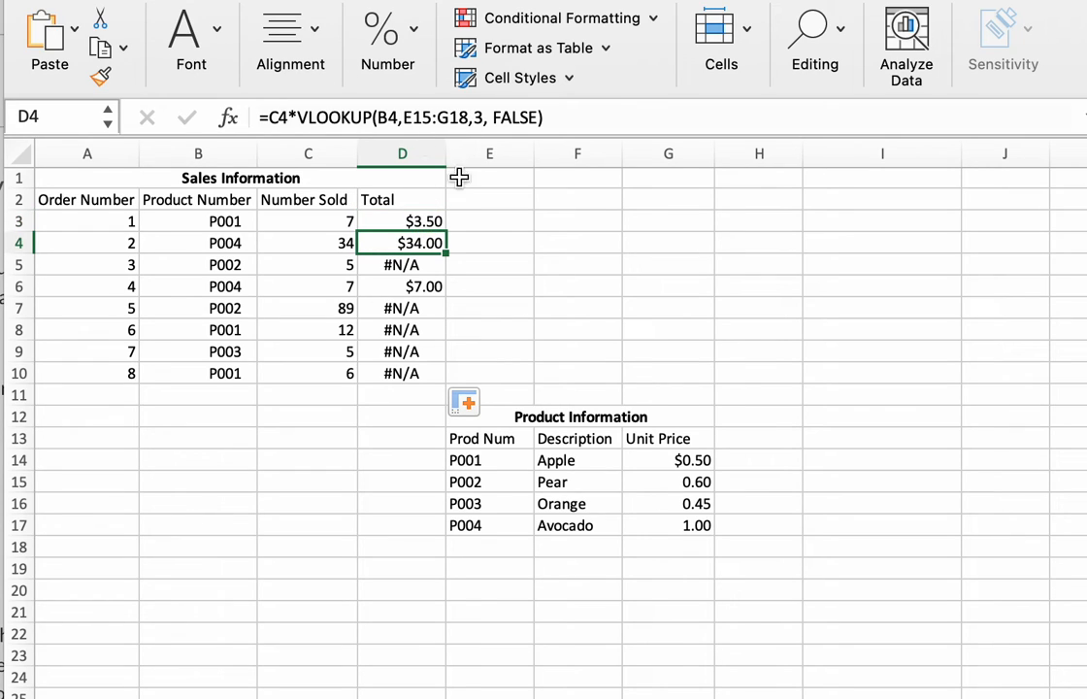
Clear the copied formulas from D4:D10.
drag(402, 243, 403, 362)
key(Delete)
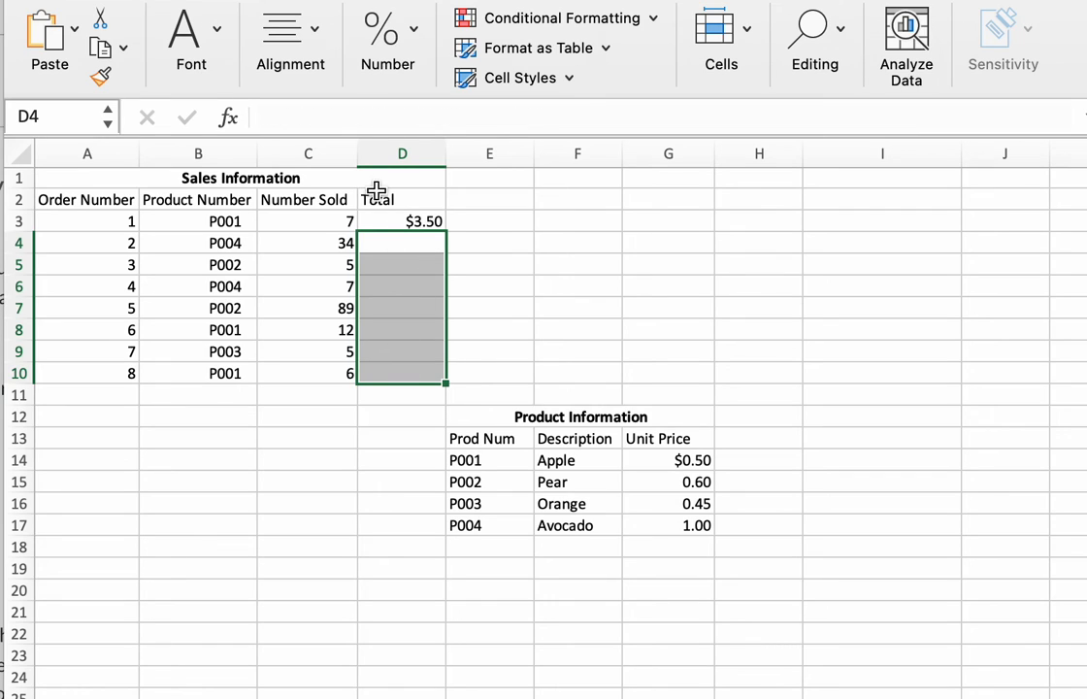
Make the table array in D3's VLOOKUP formula absolute as $E$14:$G$17.
click(395, 221)
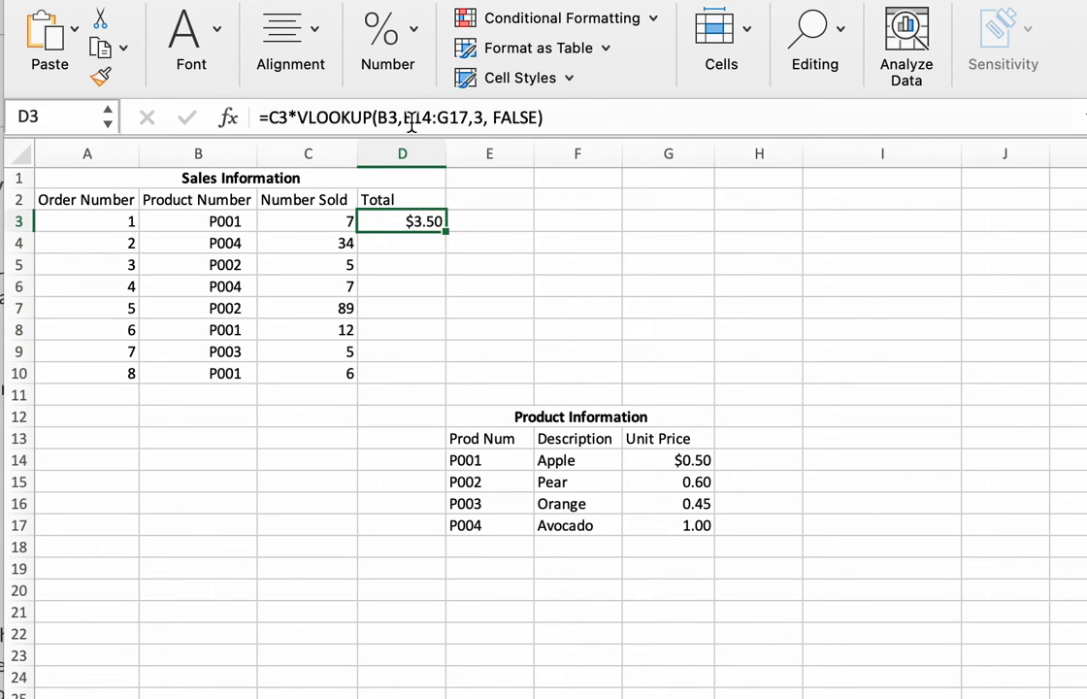
click(406, 117)
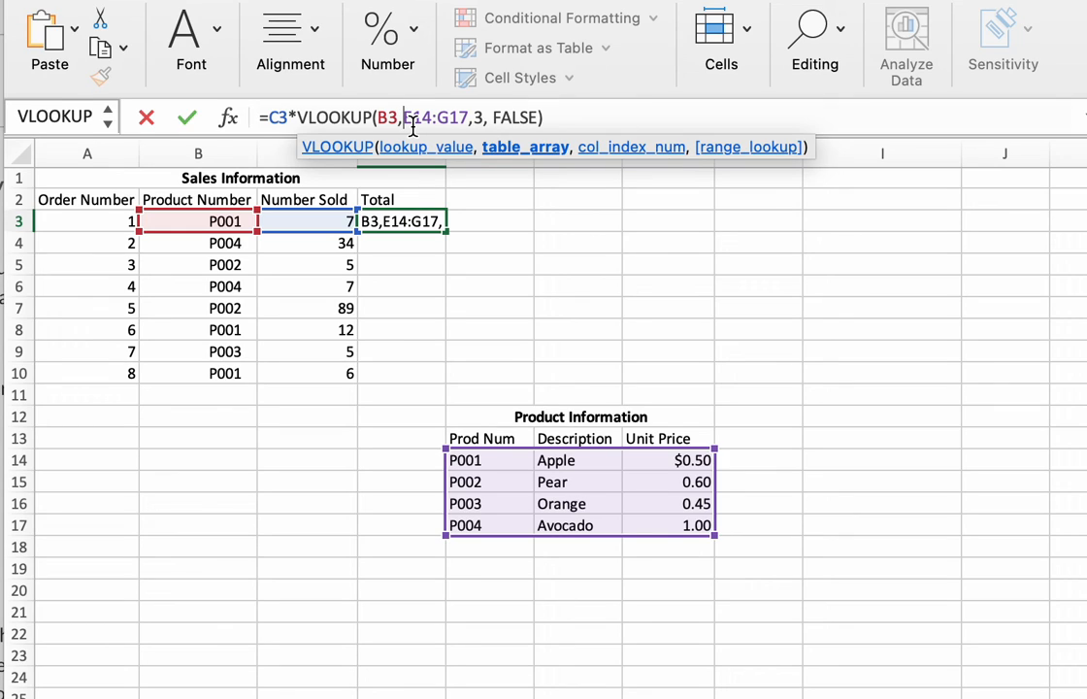
text($)
key(Right)
text($E)
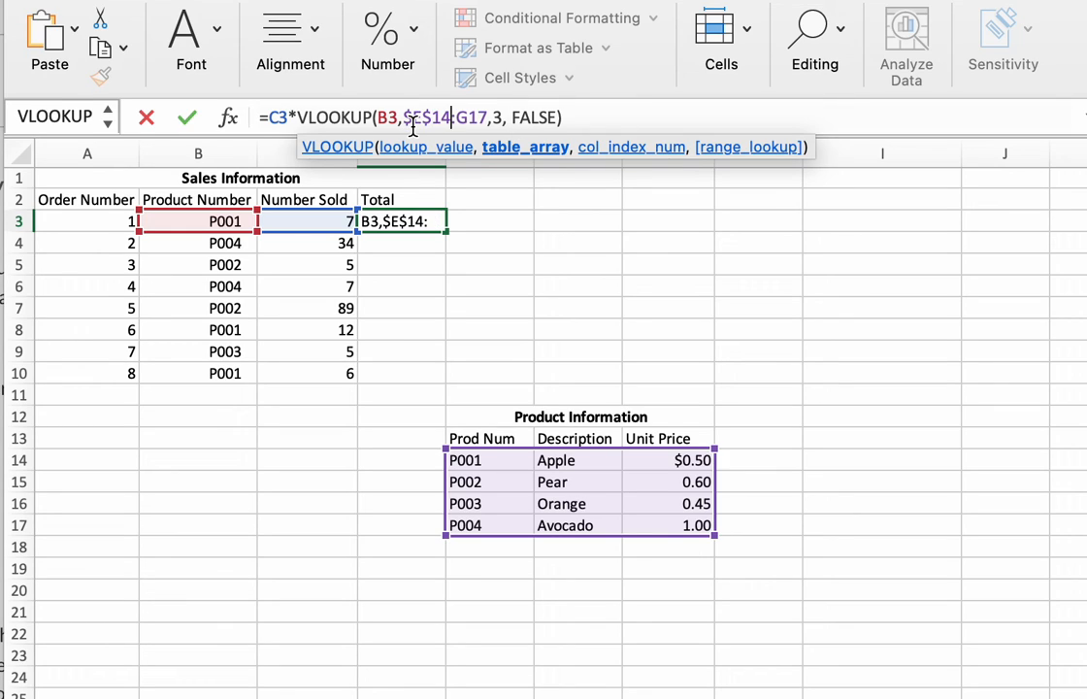
text($14:$G$)
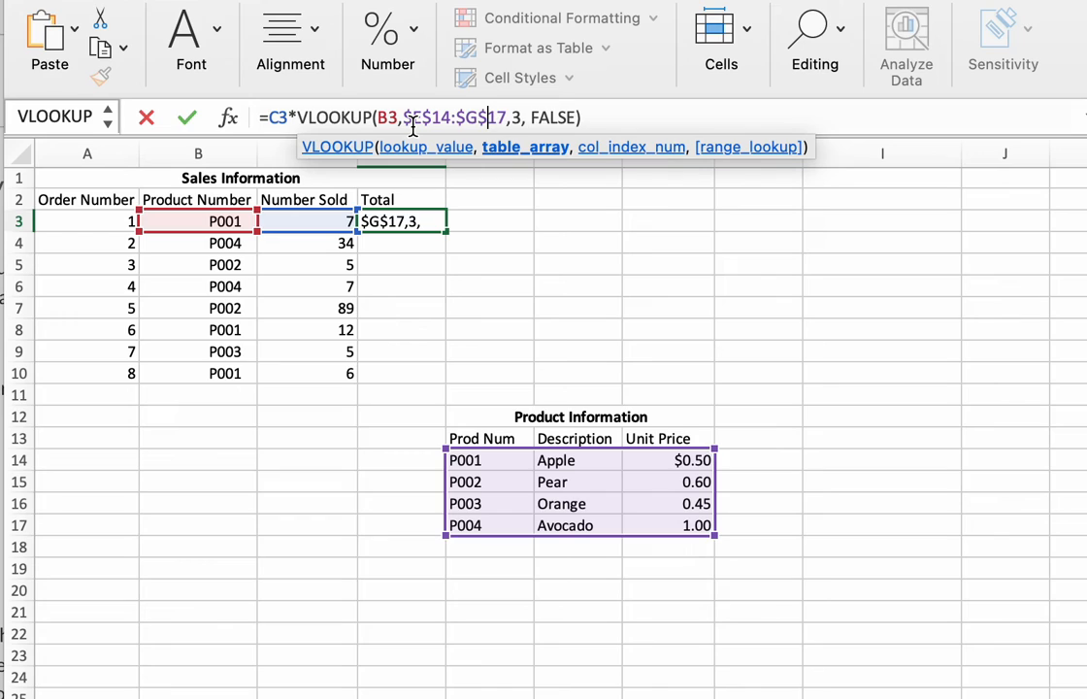
click(626, 118)
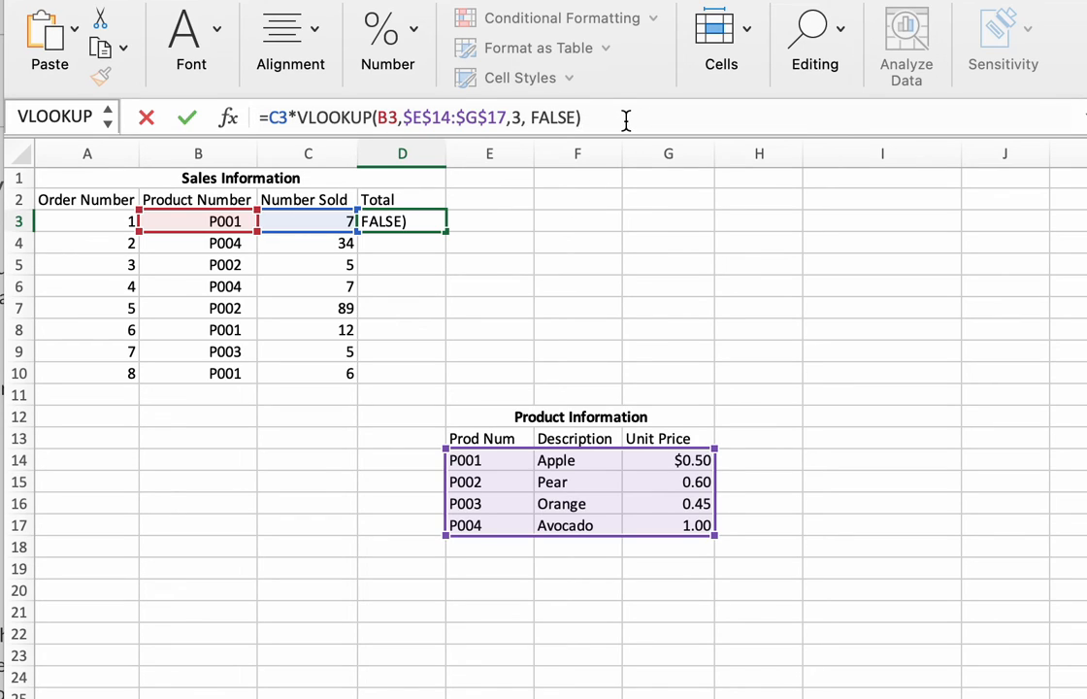
key(Return)
Fill D3's formula with the absolute table array down through D10.
click(398, 223)
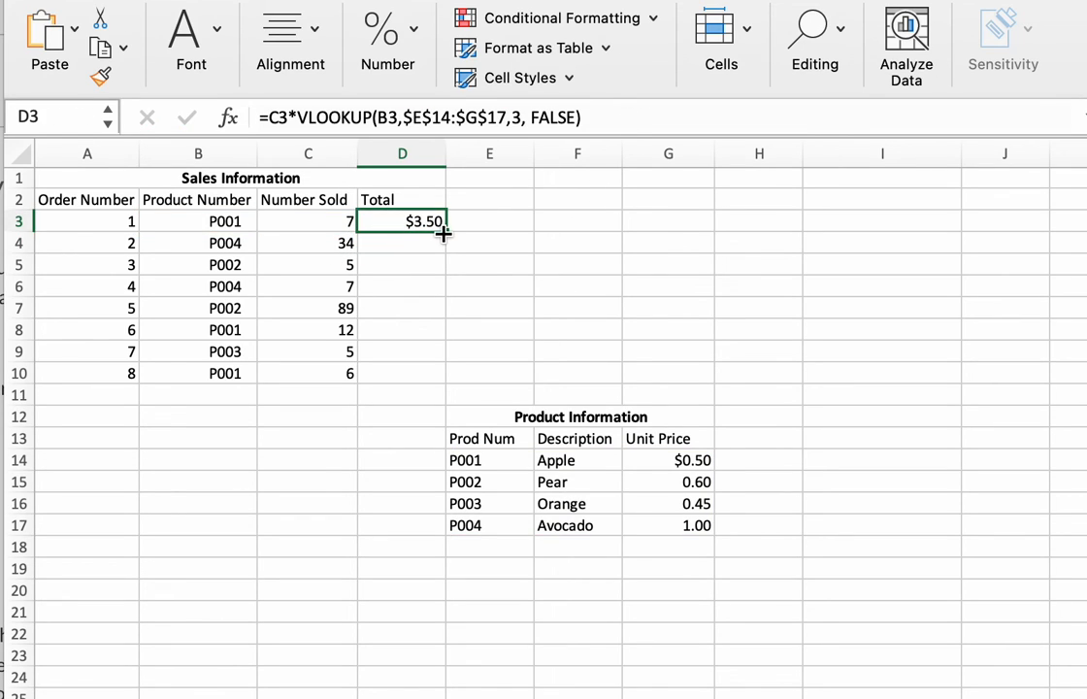
drag(442, 233, 437, 382)
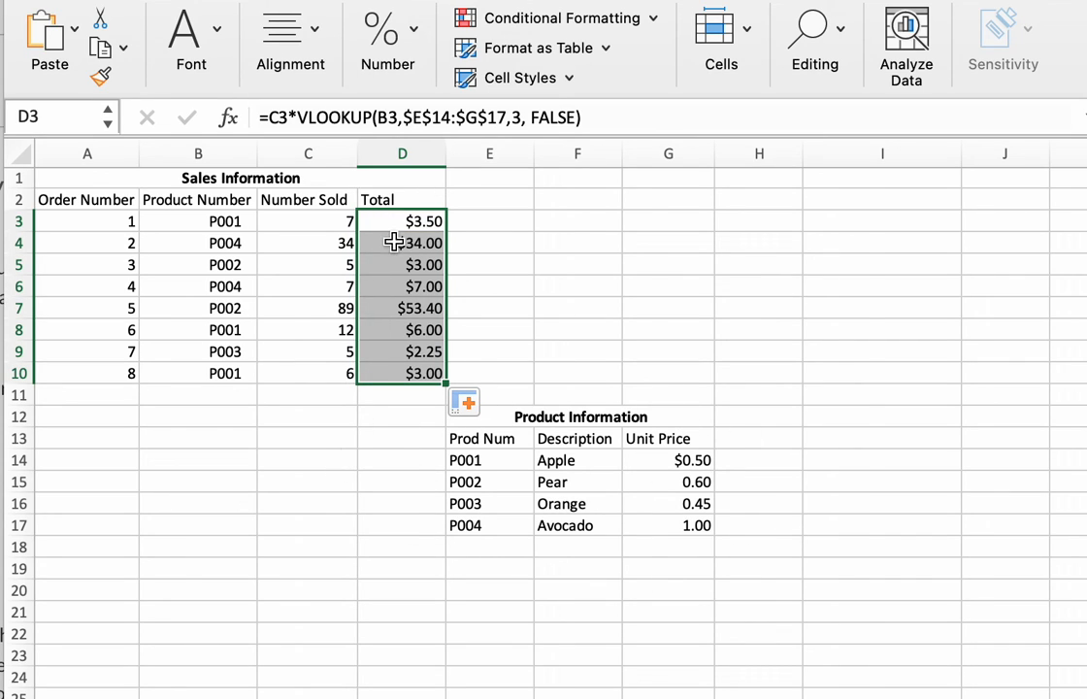
Format the totals in D4:D10 as Currency with the symbol set to None, and deselect the range.
drag(395, 242, 398, 374)
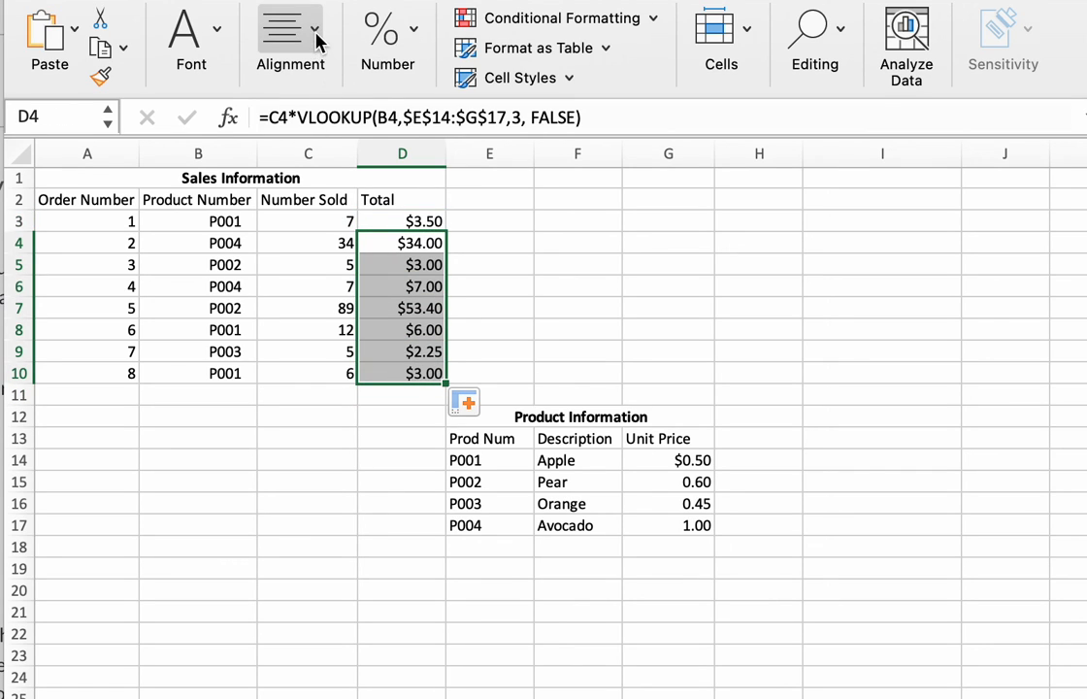
click(316, 37)
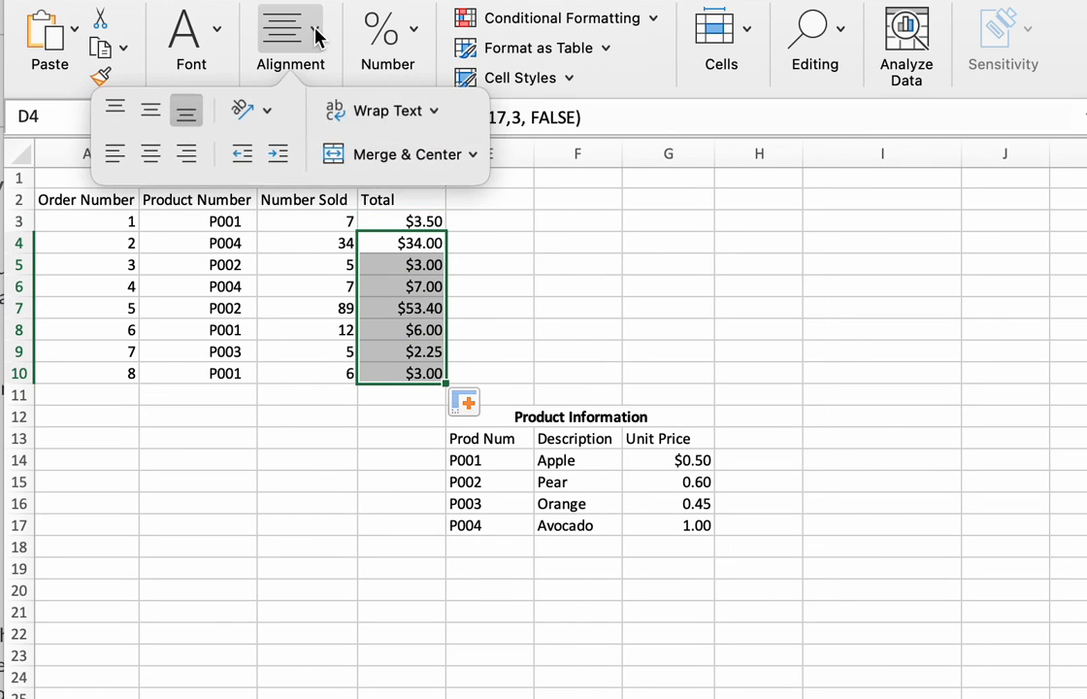
click(414, 39)
click(417, 37)
click(323, 155)
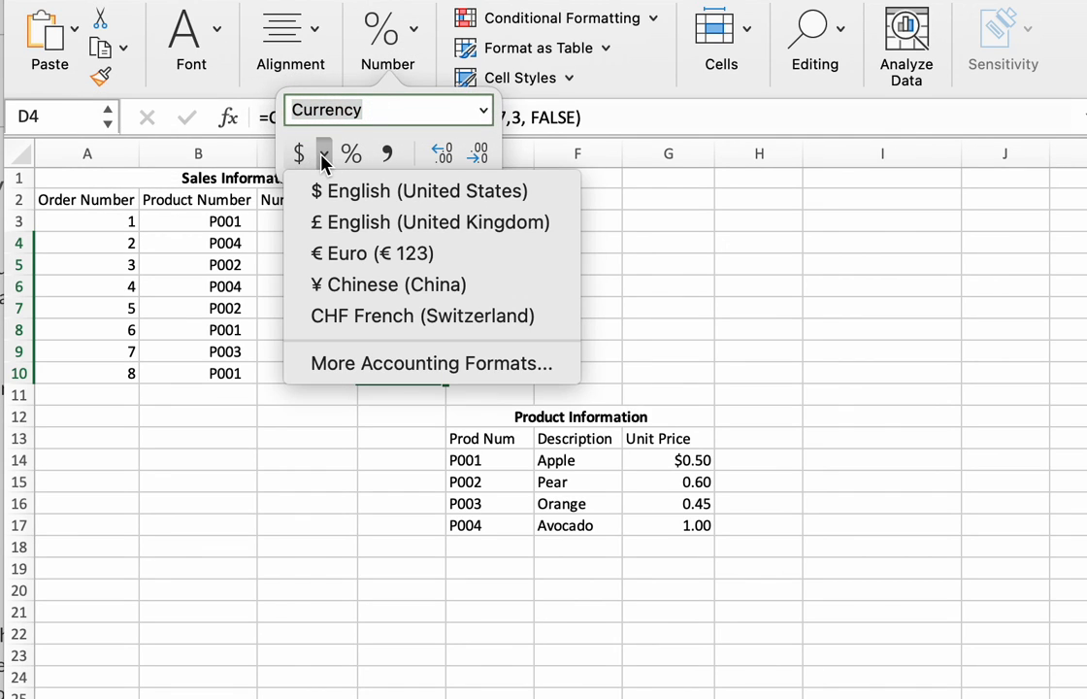
click(398, 363)
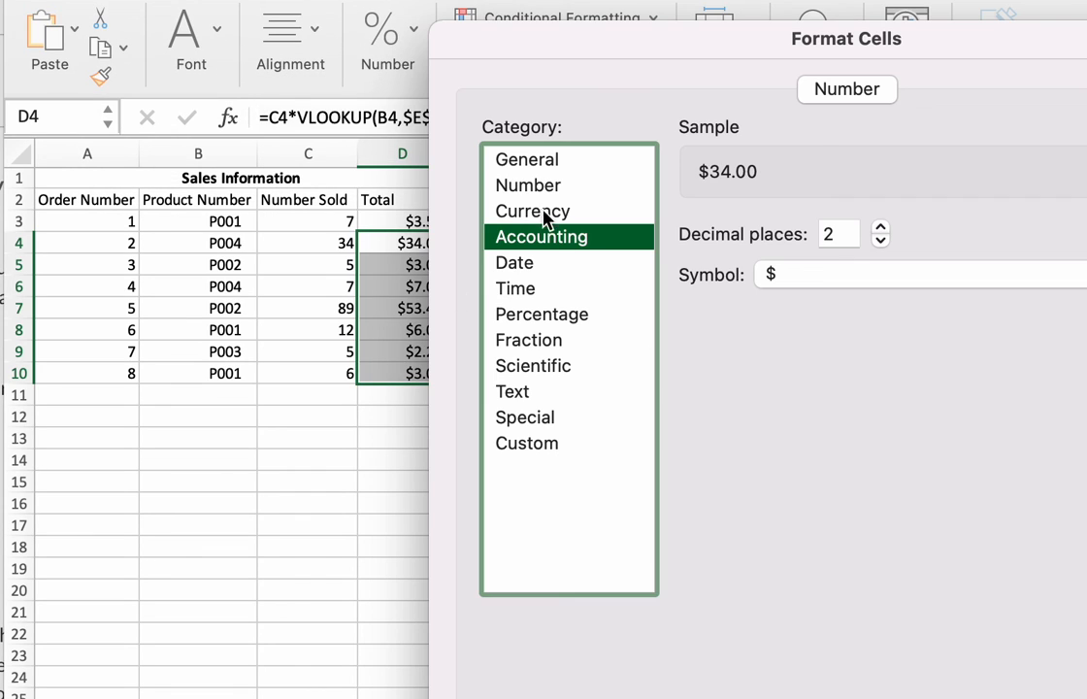
drag(622, 43, 308, 20)
click(217, 173)
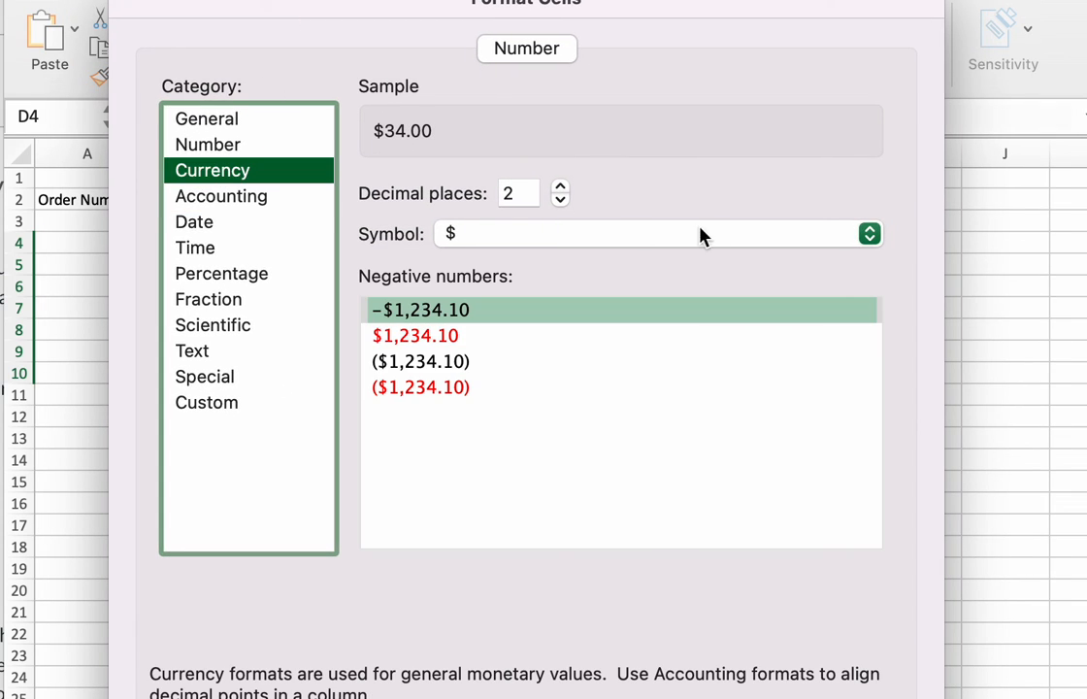
click(869, 237)
click(437, 207)
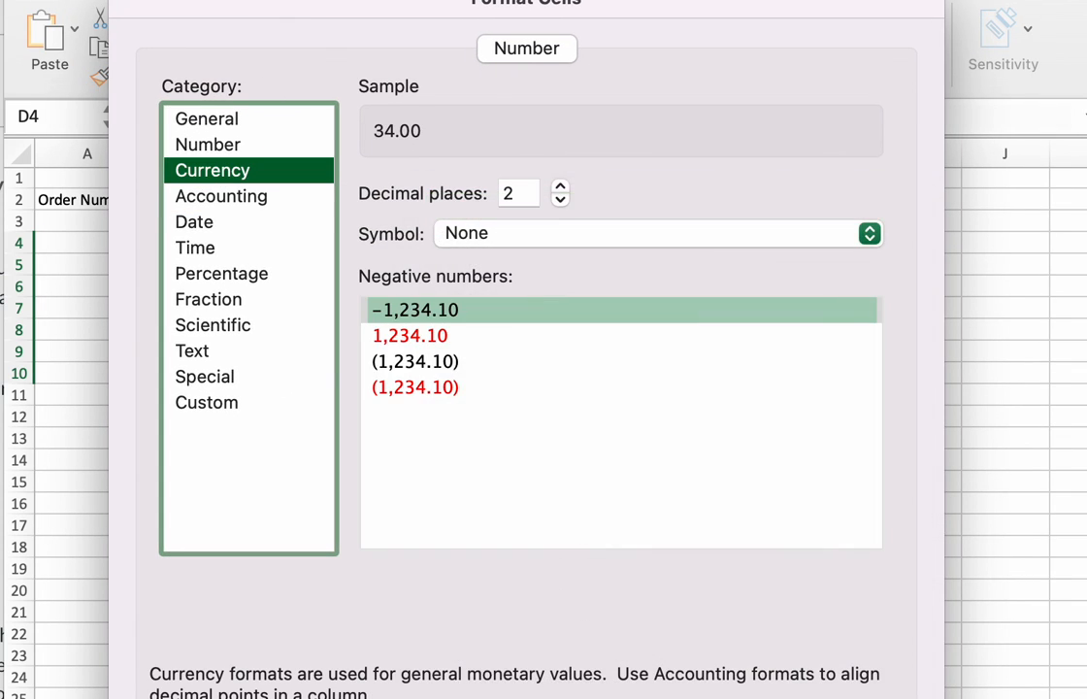
key(Return)
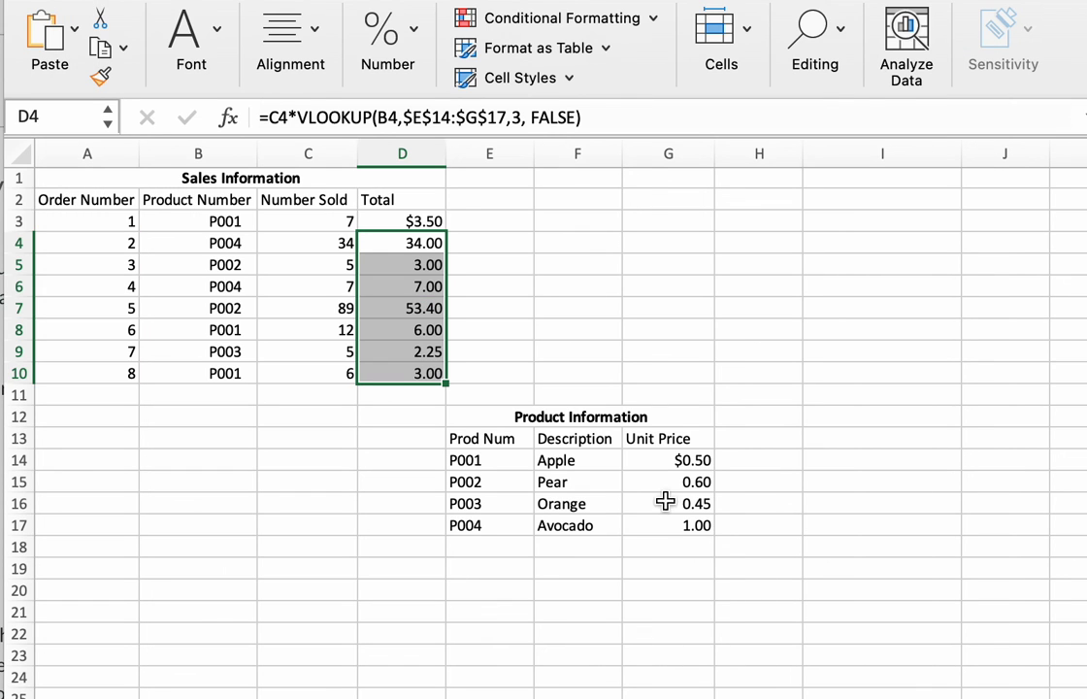
click(290, 572)
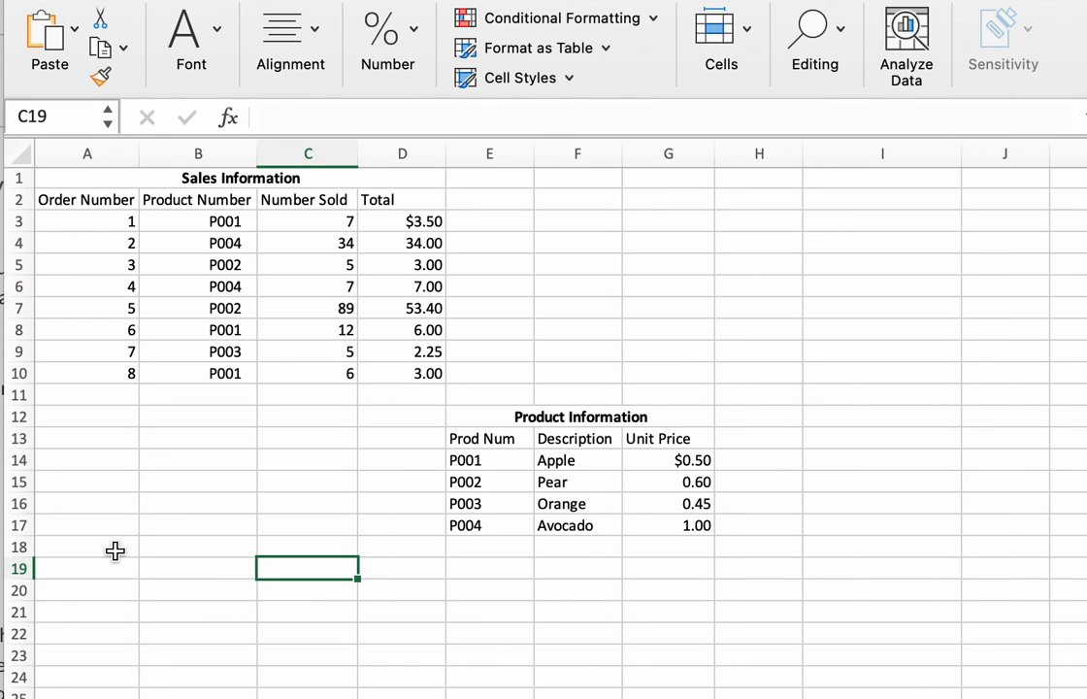